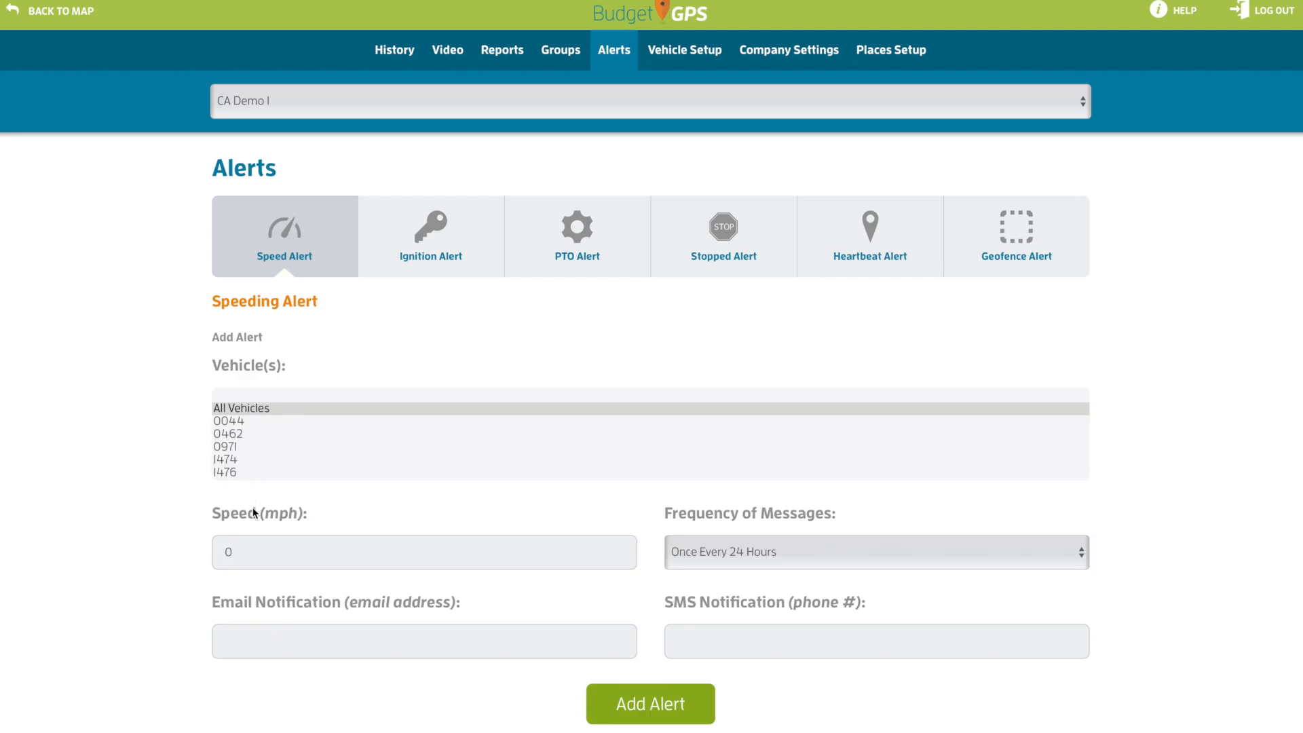
Set the speed threshold to 65 mph and keep the Once Every 24 Hours frequency
left_click(262, 551)
left_click_drag(262, 552, 219, 552)
type("65")
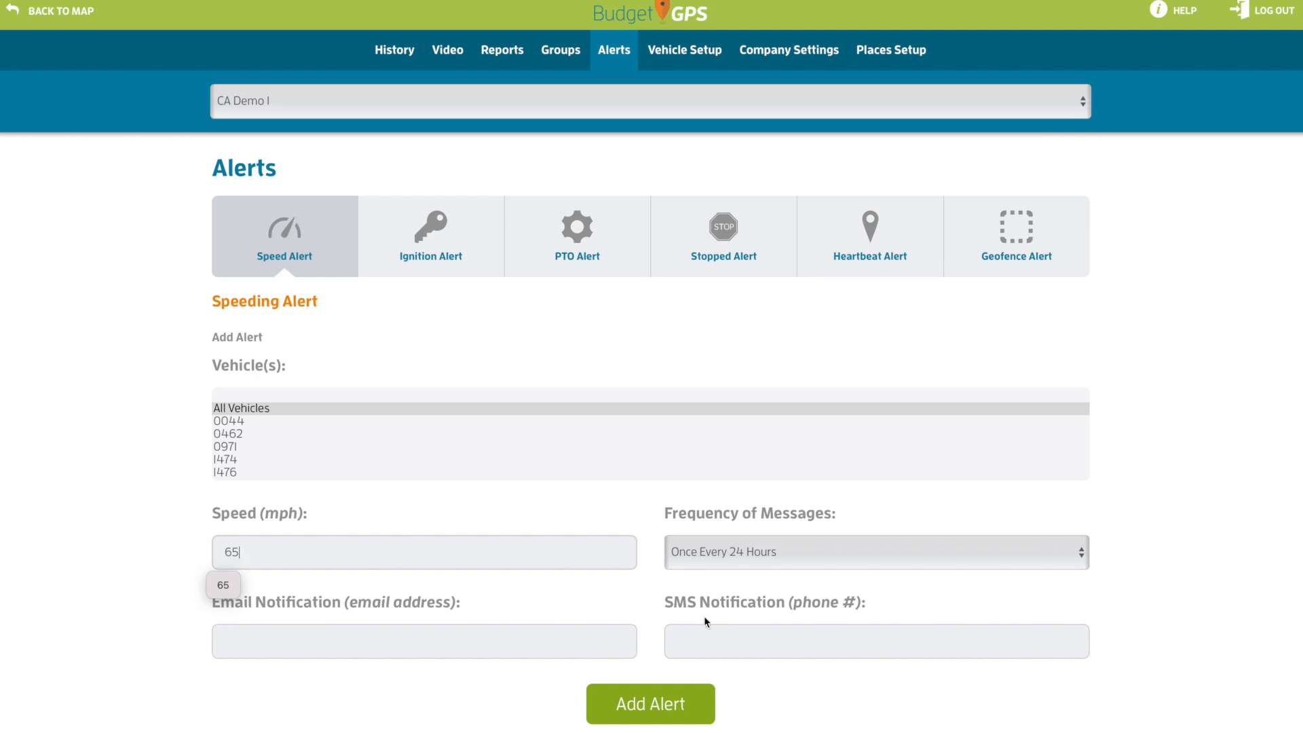
left_click(689, 565)
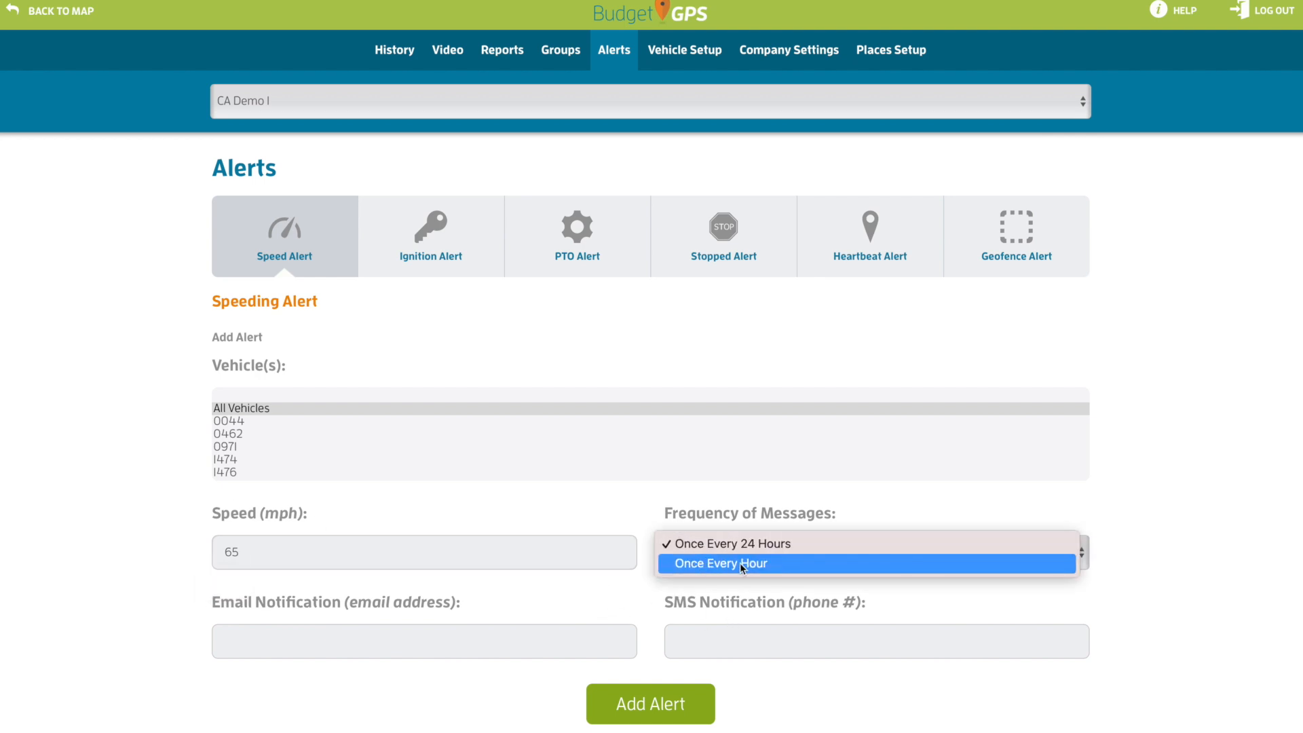
left_click(645, 589)
Enter the notification email address and save the speeding alert
left_click(354, 638)
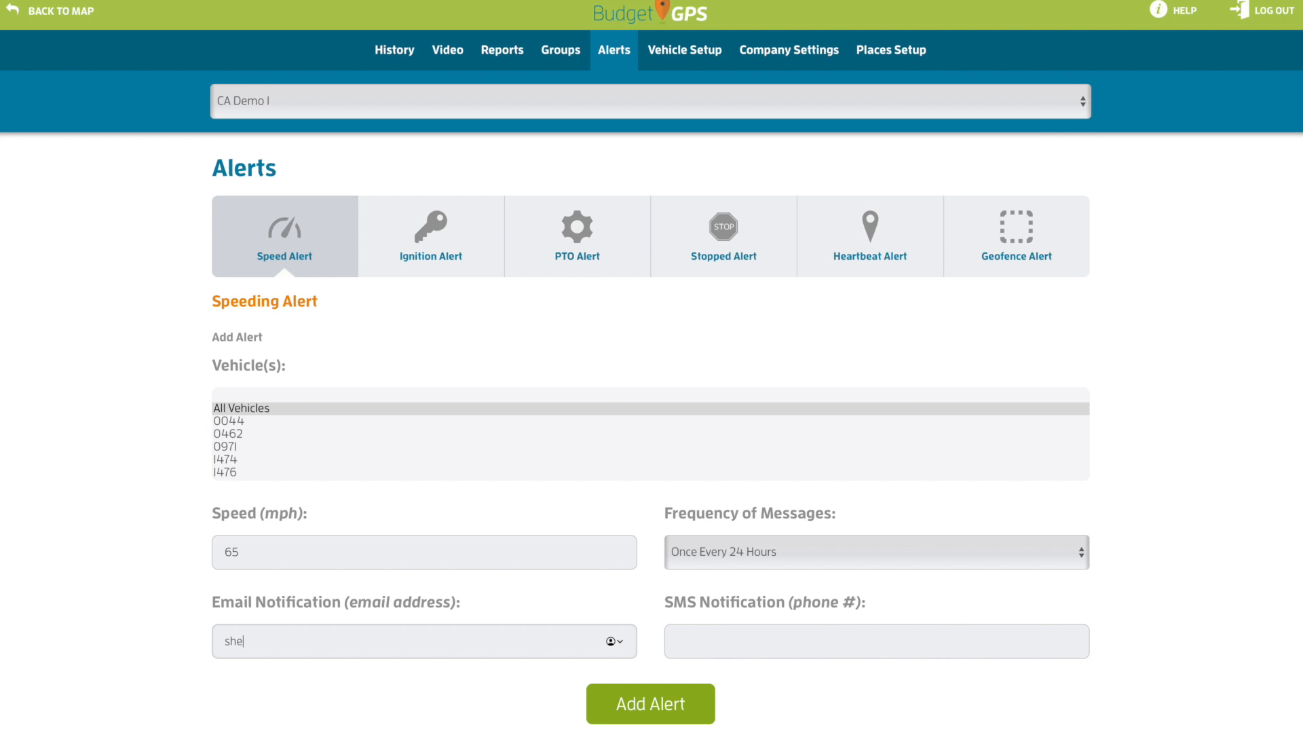
left_click(663, 710)
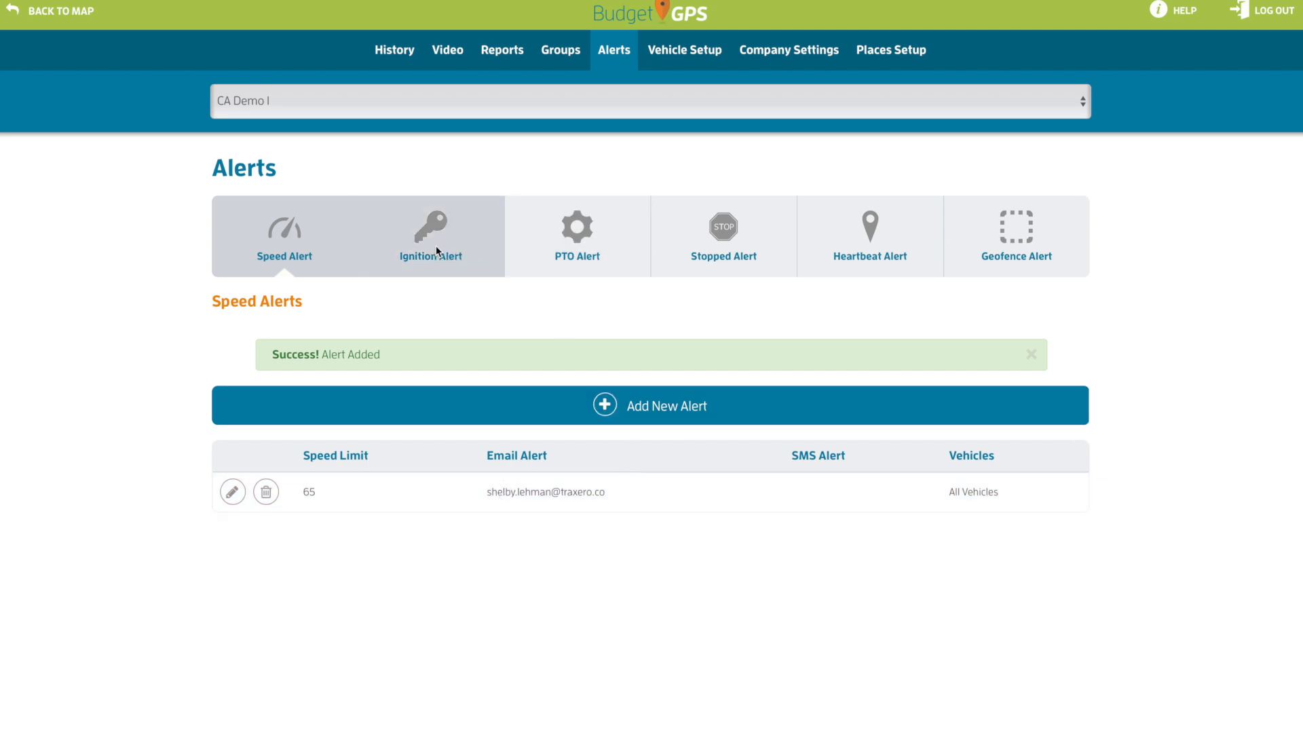
left_click(444, 260)
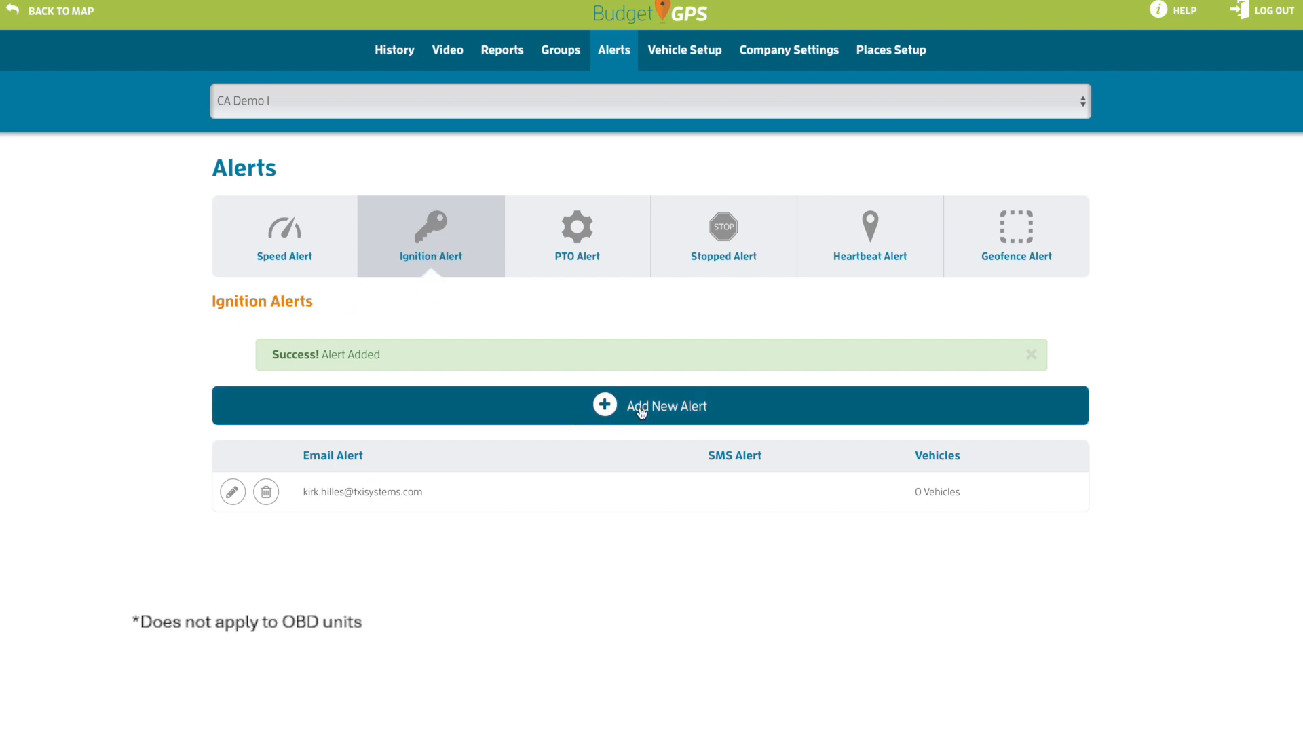
Create a new All Vehicles ignition alert with the notification email address and save it
left_click(616, 409)
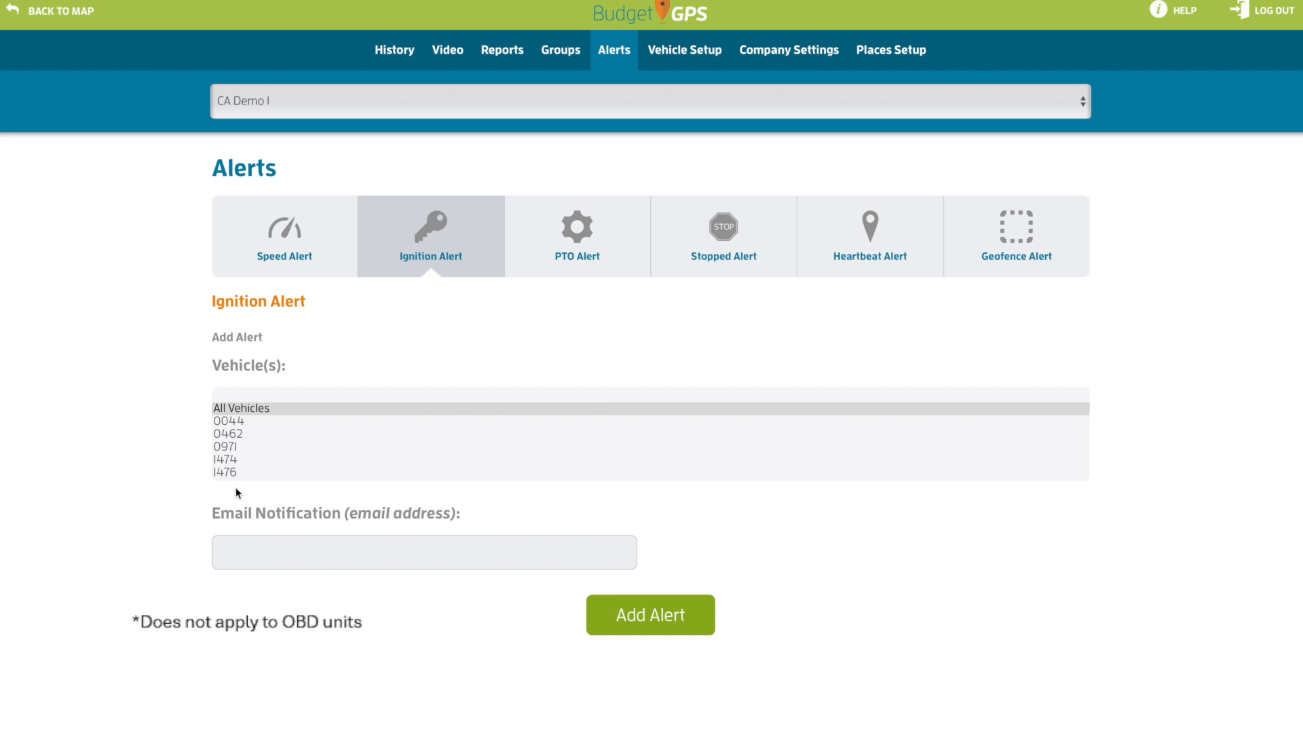
left_click(312, 550)
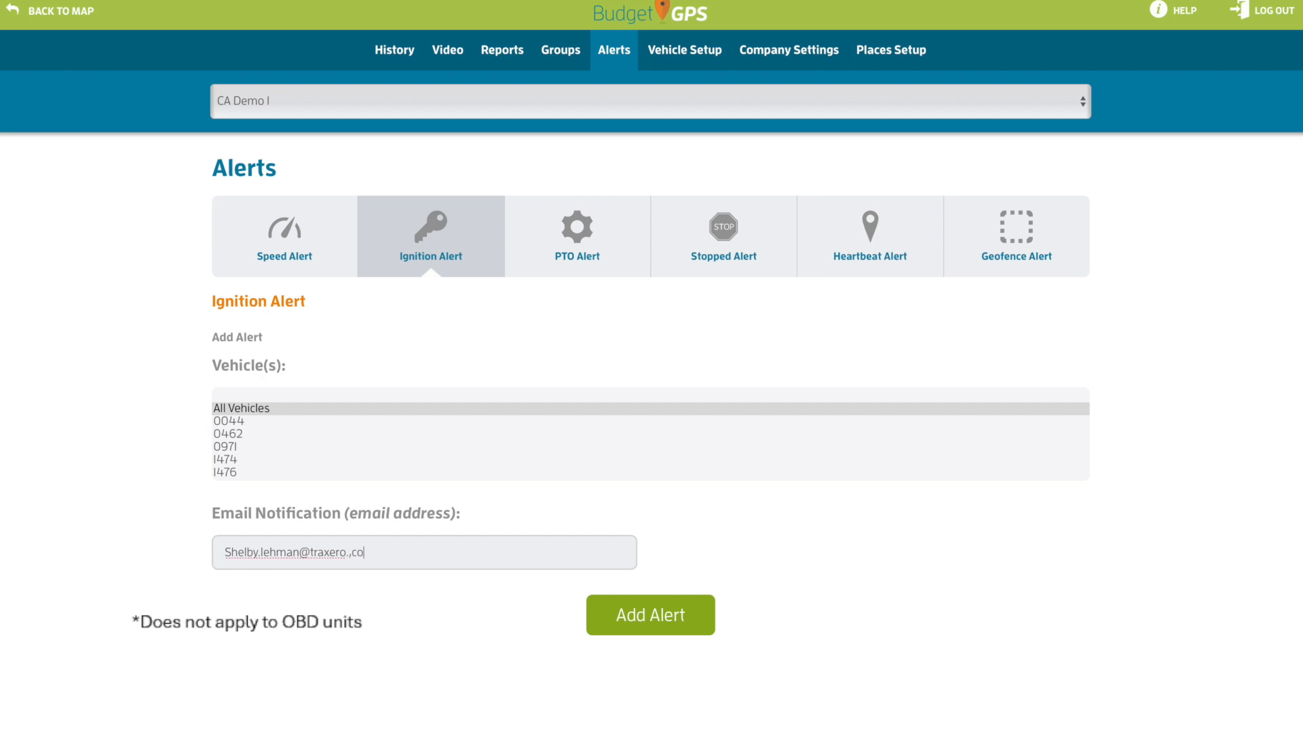
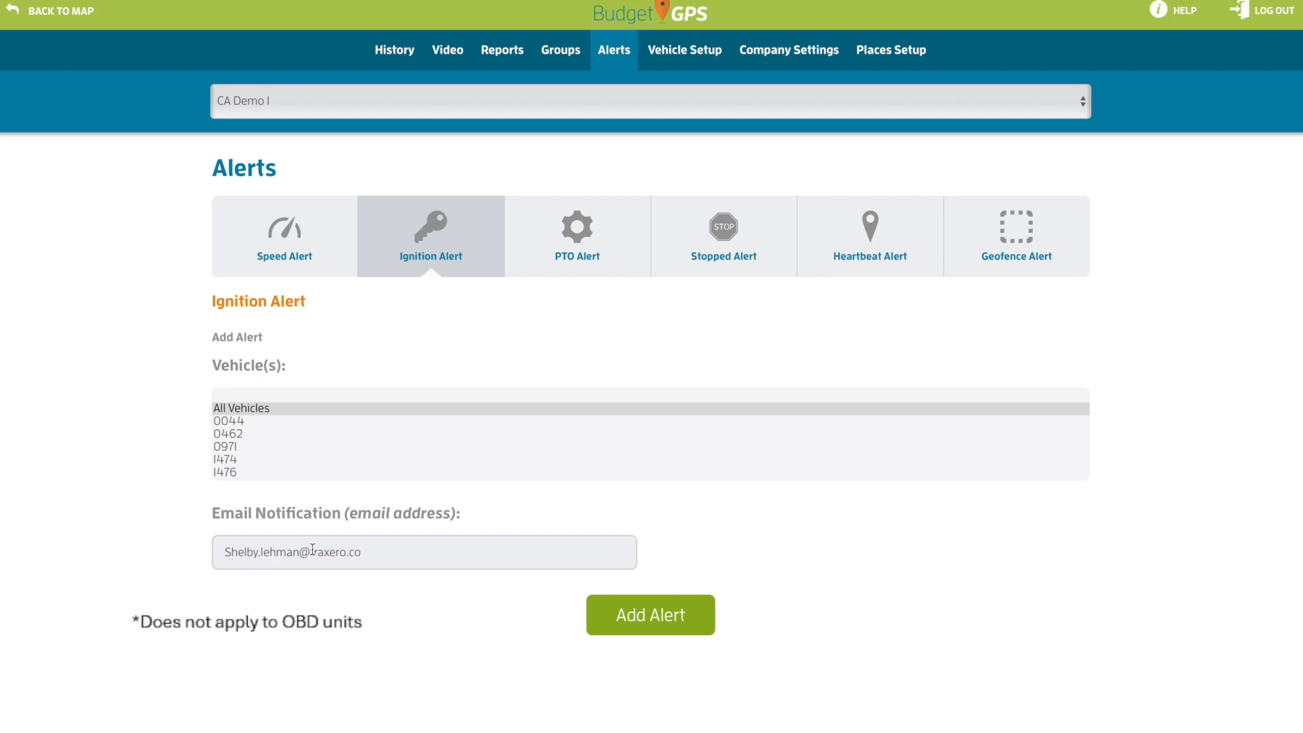
left_click(631, 620)
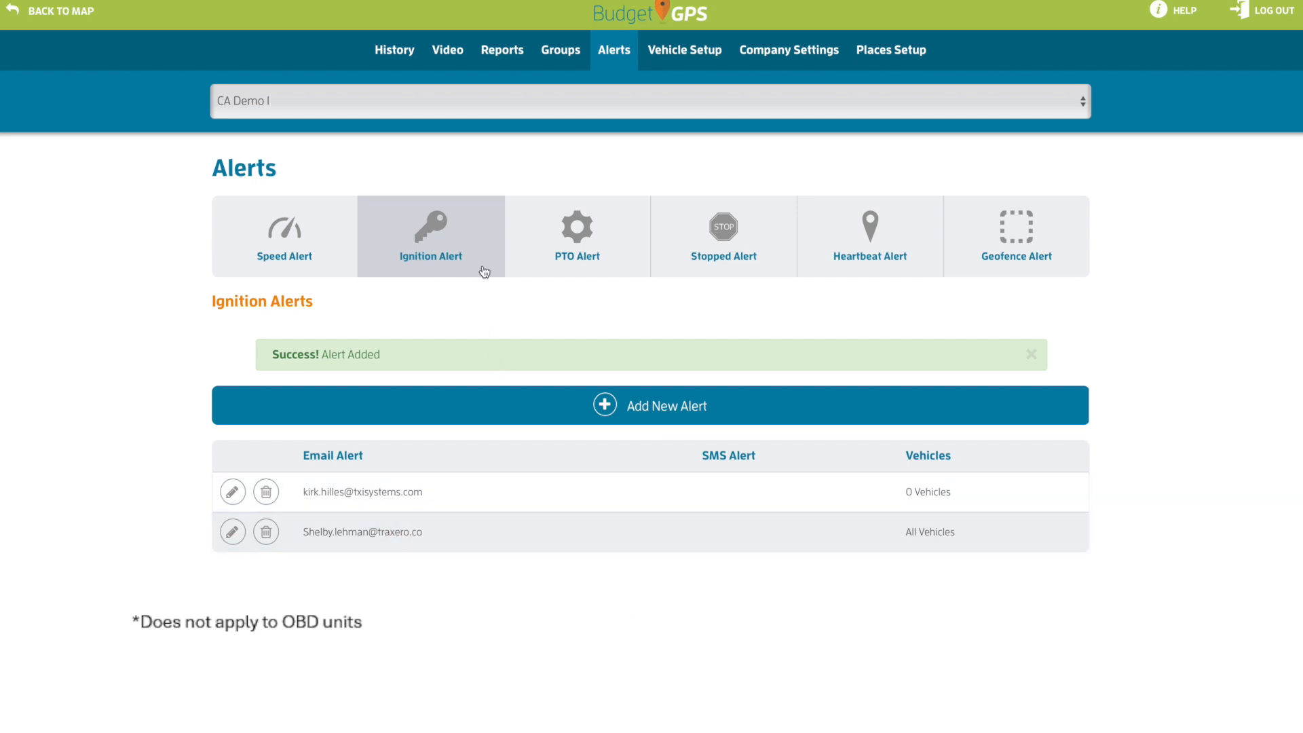
Create a new All Vehicles PTO alert with the notification email address and save it
left_click(594, 249)
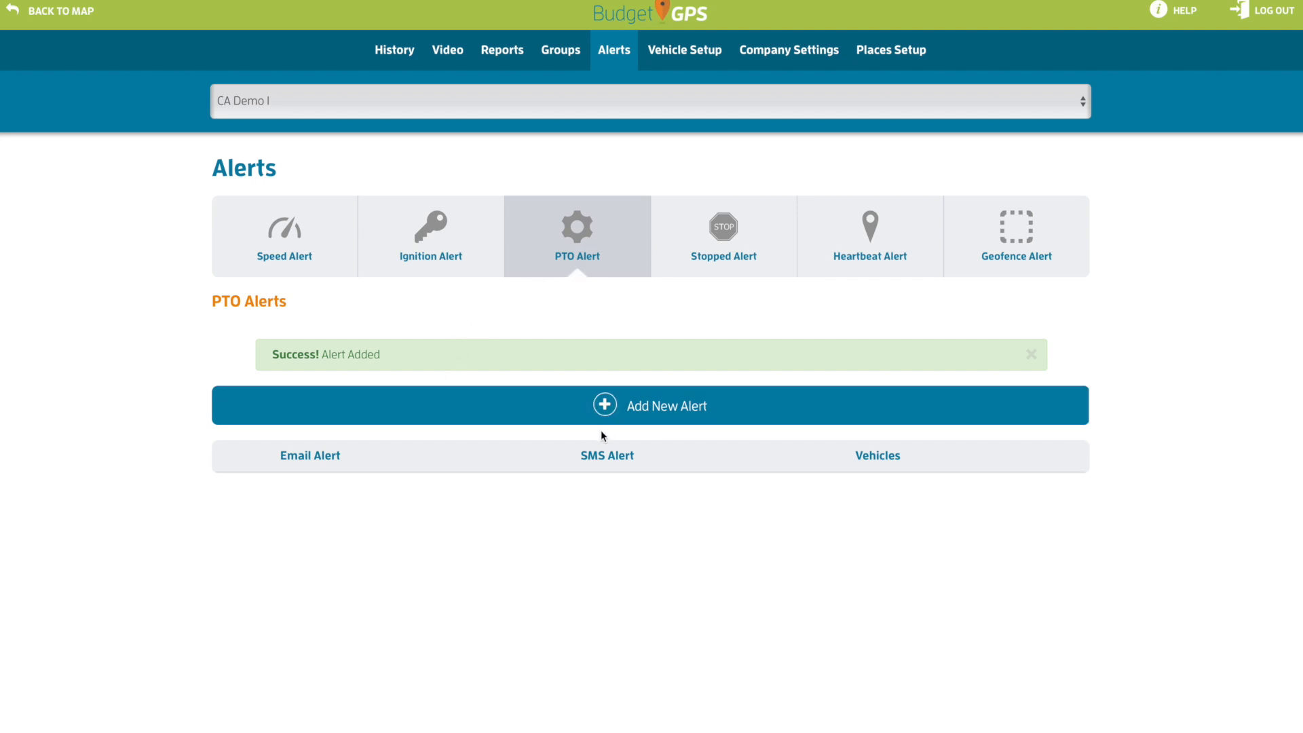
left_click(634, 416)
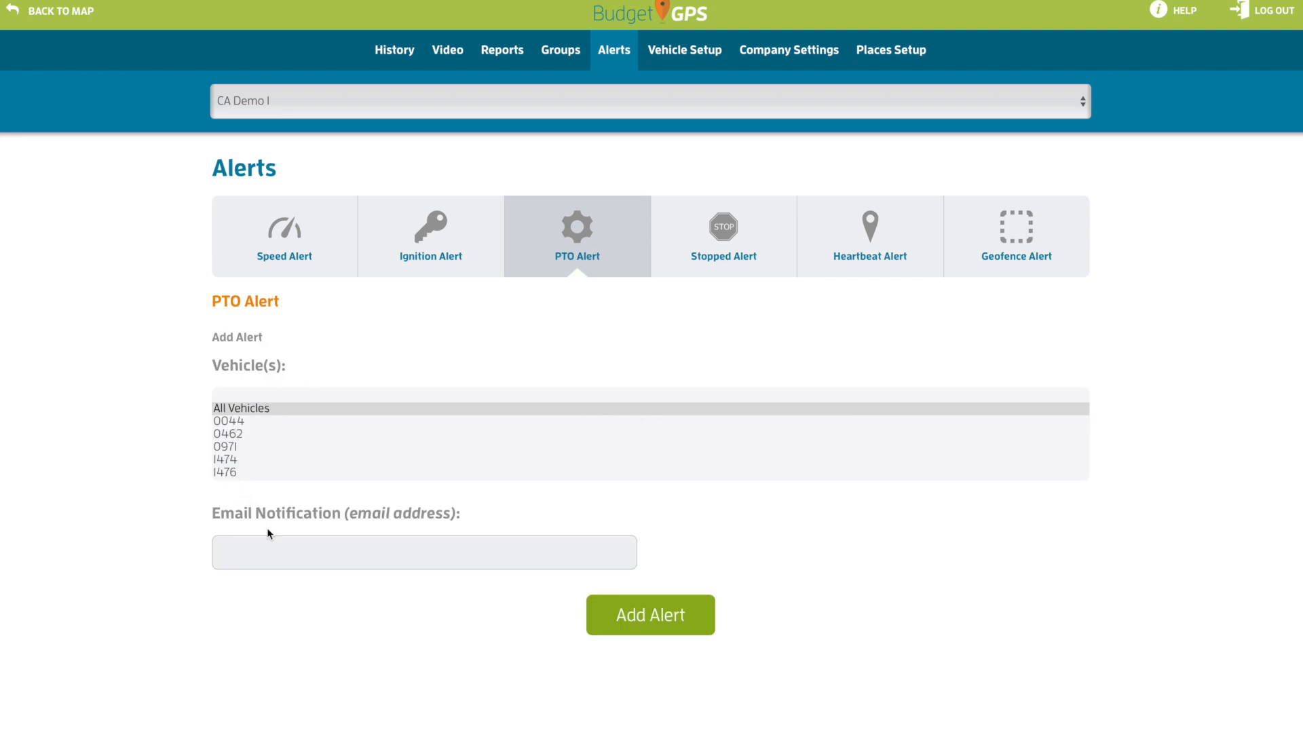
left_click(277, 549)
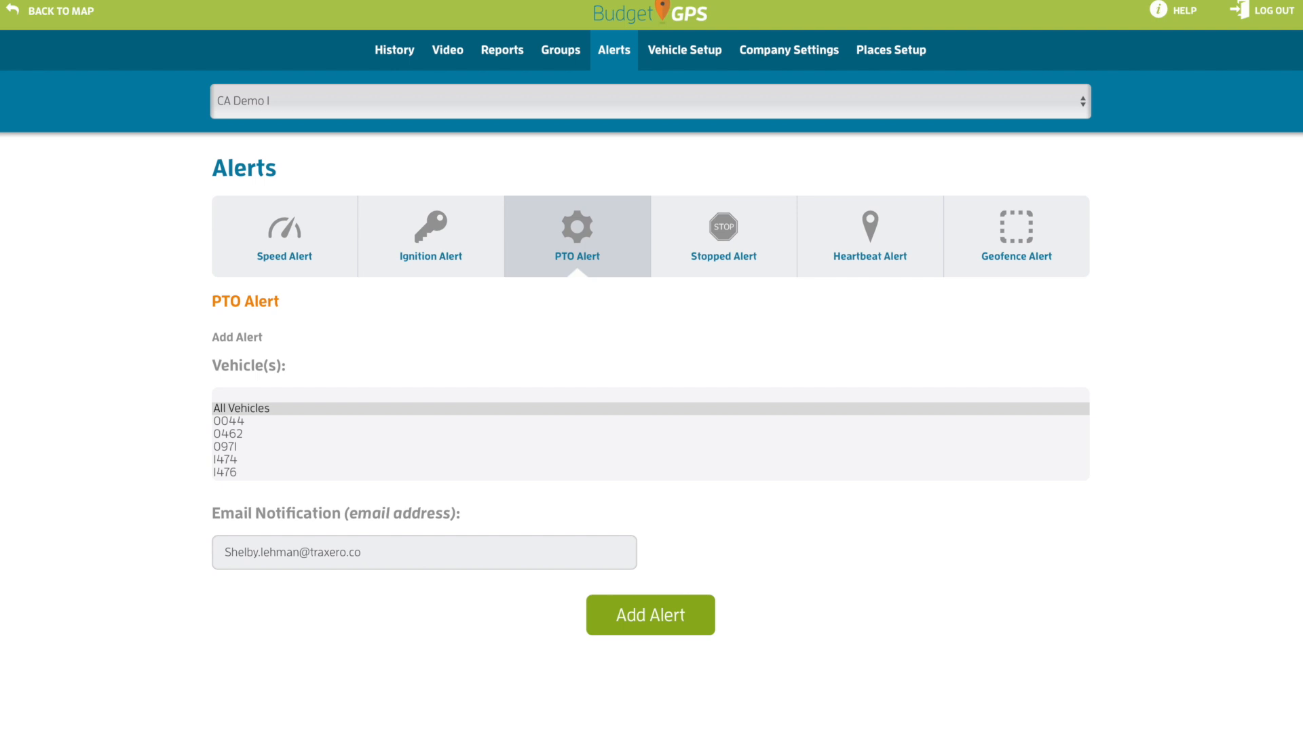
left_click(624, 630)
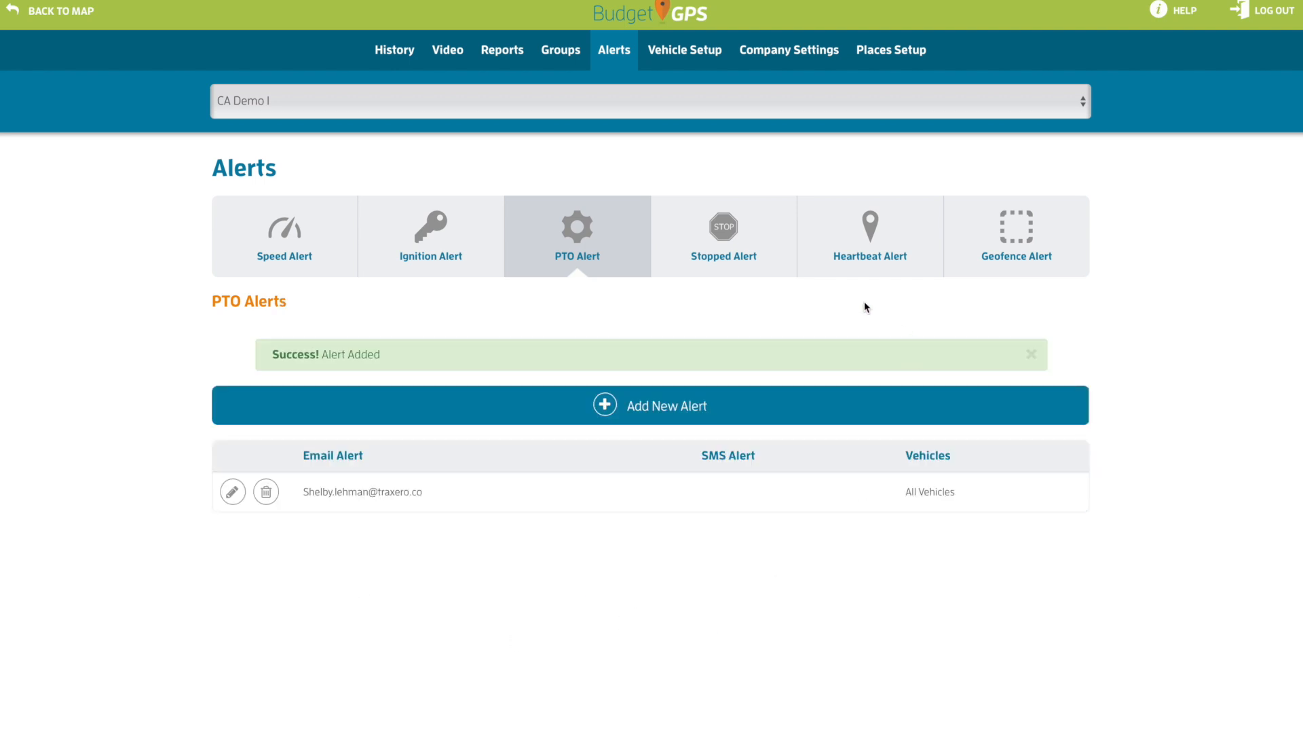
Create a Stopped alert with a 20-minute stopped time and notification email, then save it
left_click(724, 275)
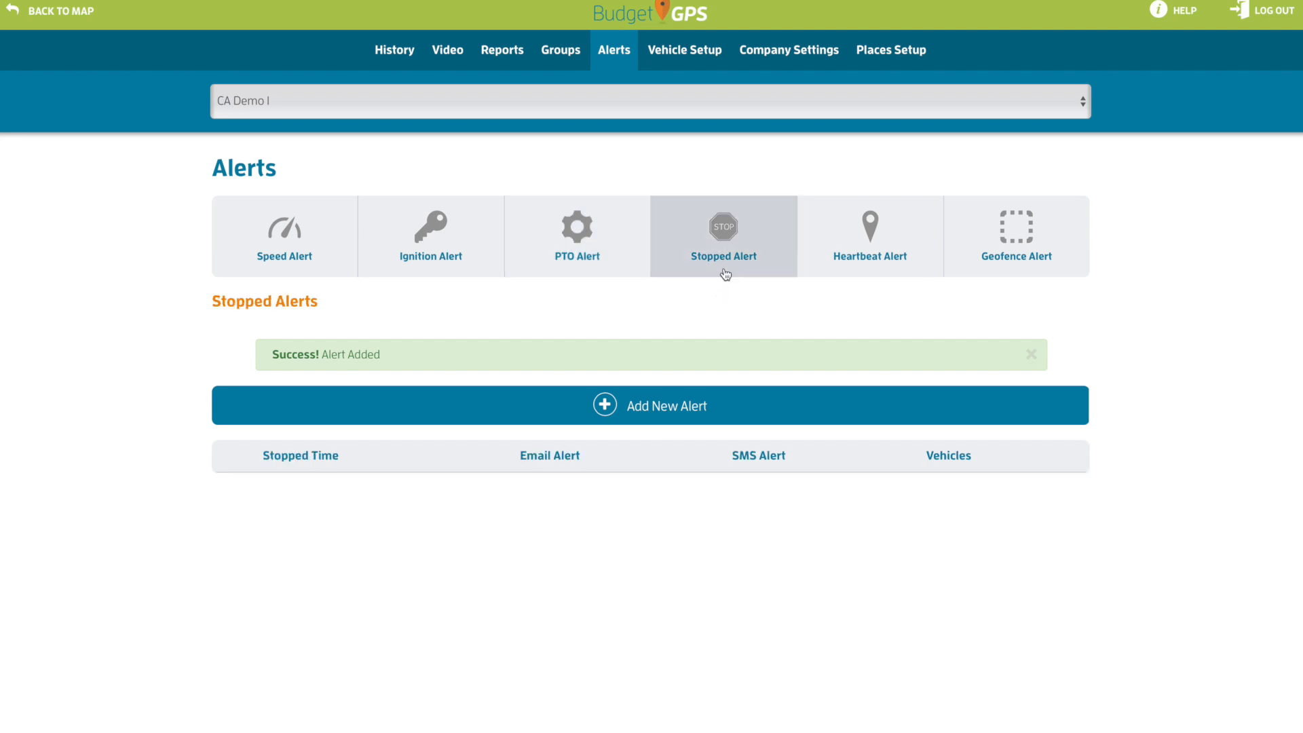
left_click(585, 413)
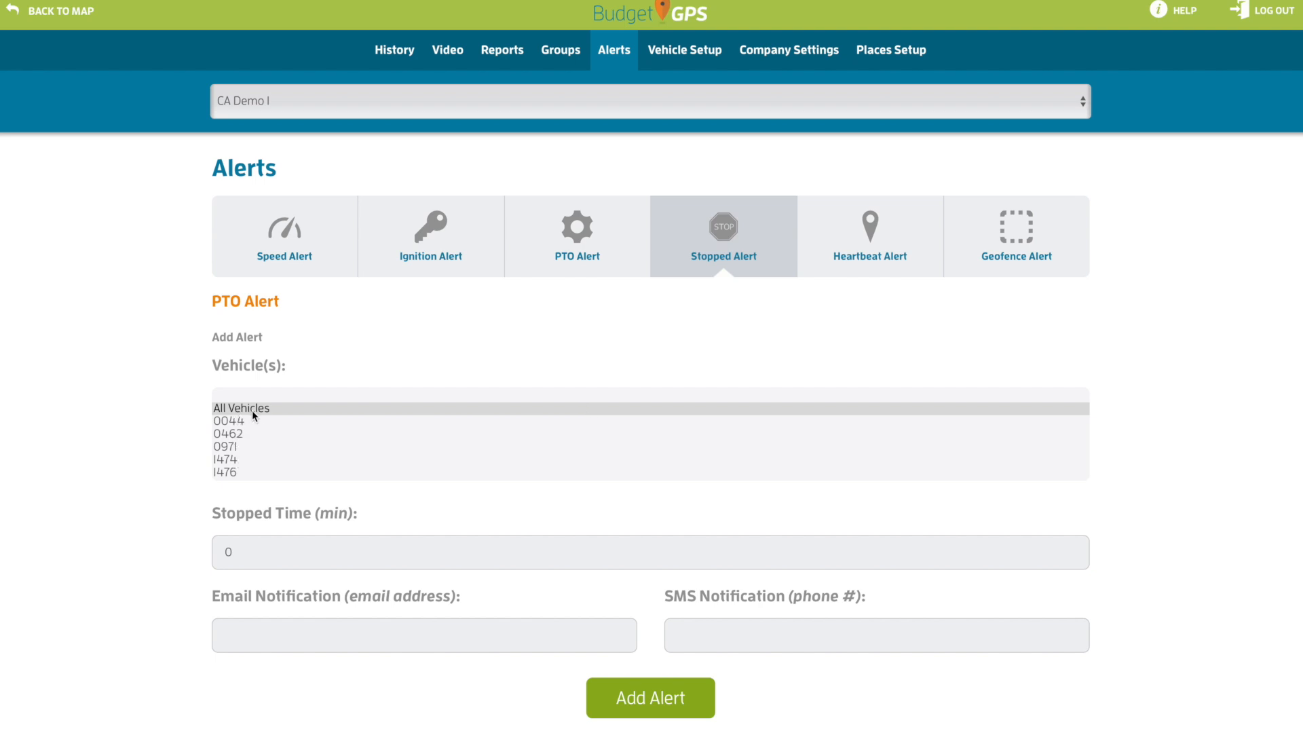
double_click(219, 558)
type("20")
left_click(334, 637)
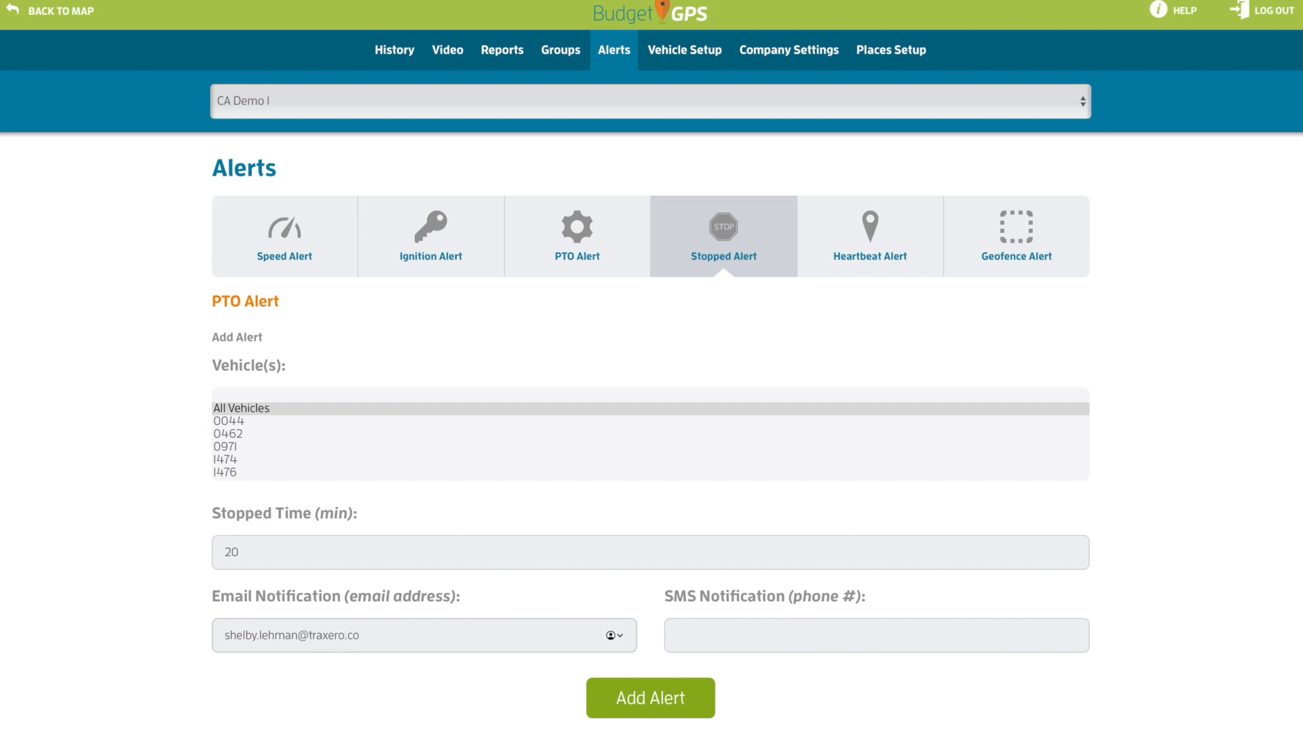
left_click(652, 697)
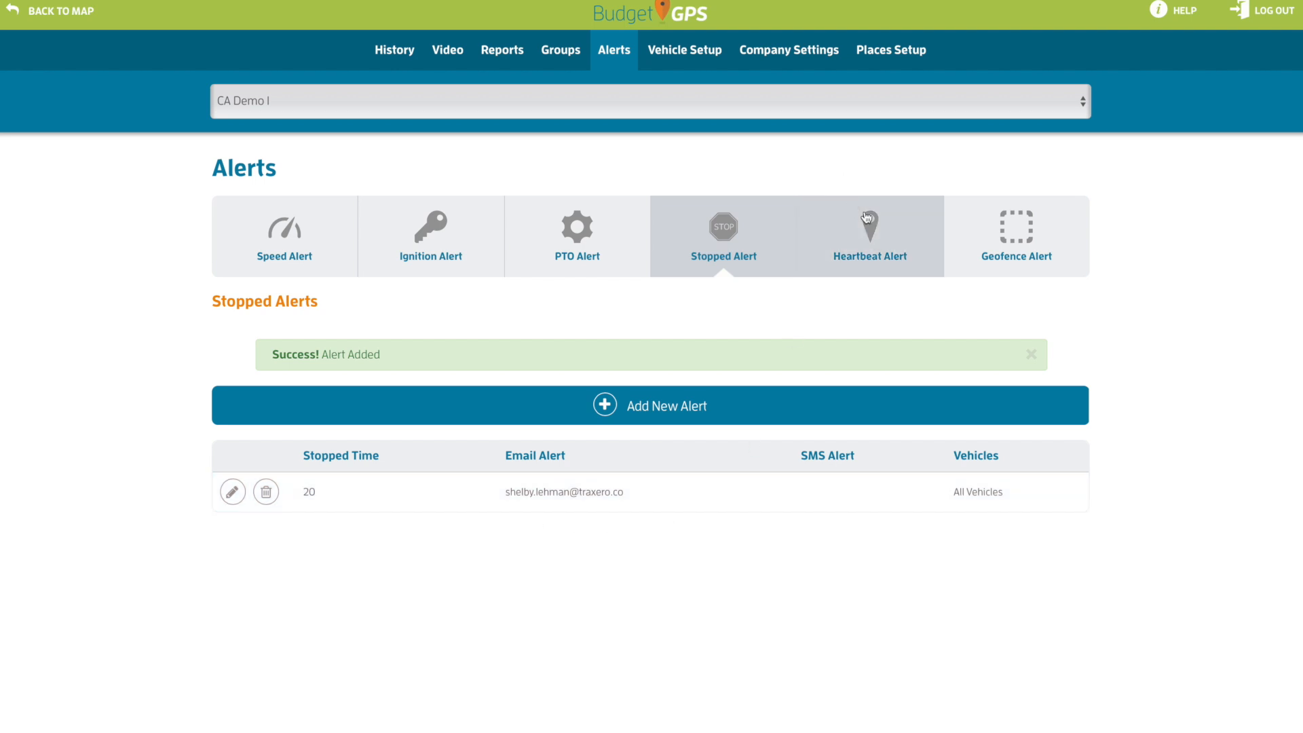
Start a new Geofence Alert and open the Set GeoFence map setup
left_click(1001, 253)
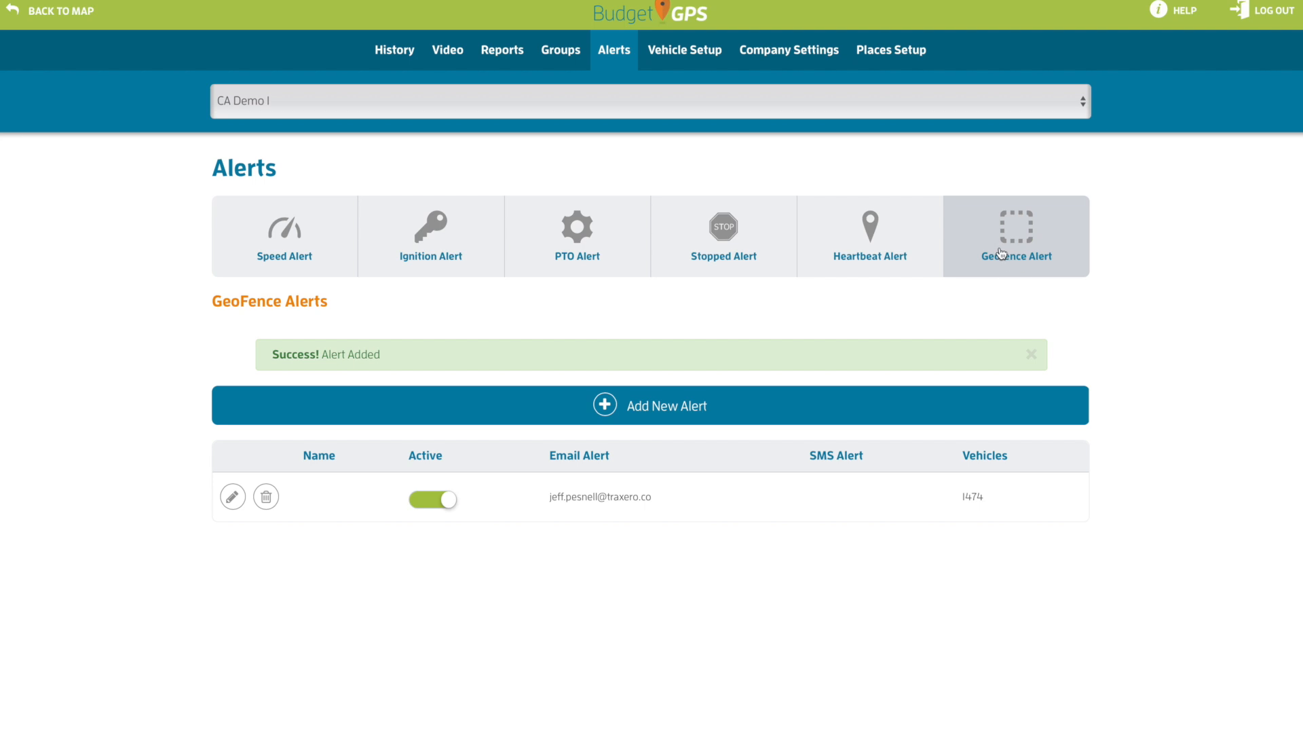
left_click(608, 411)
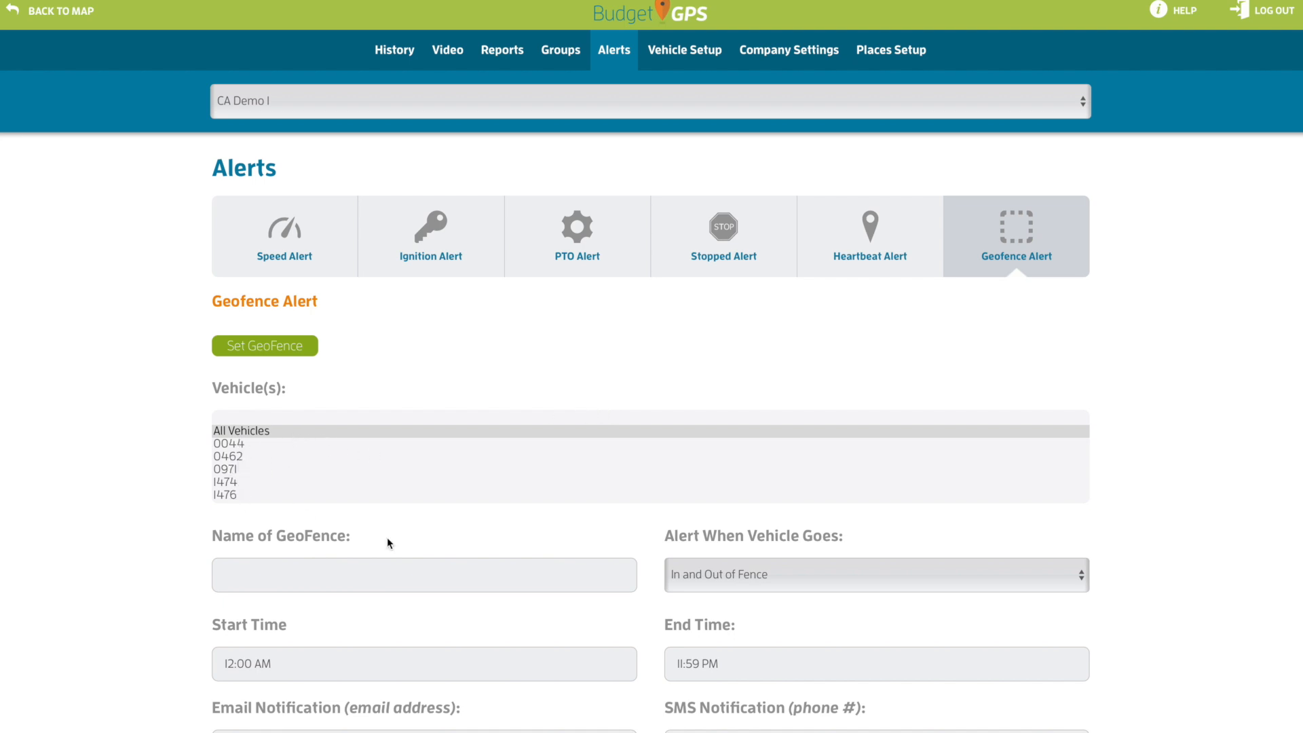
scroll(556, 527, "down", 1)
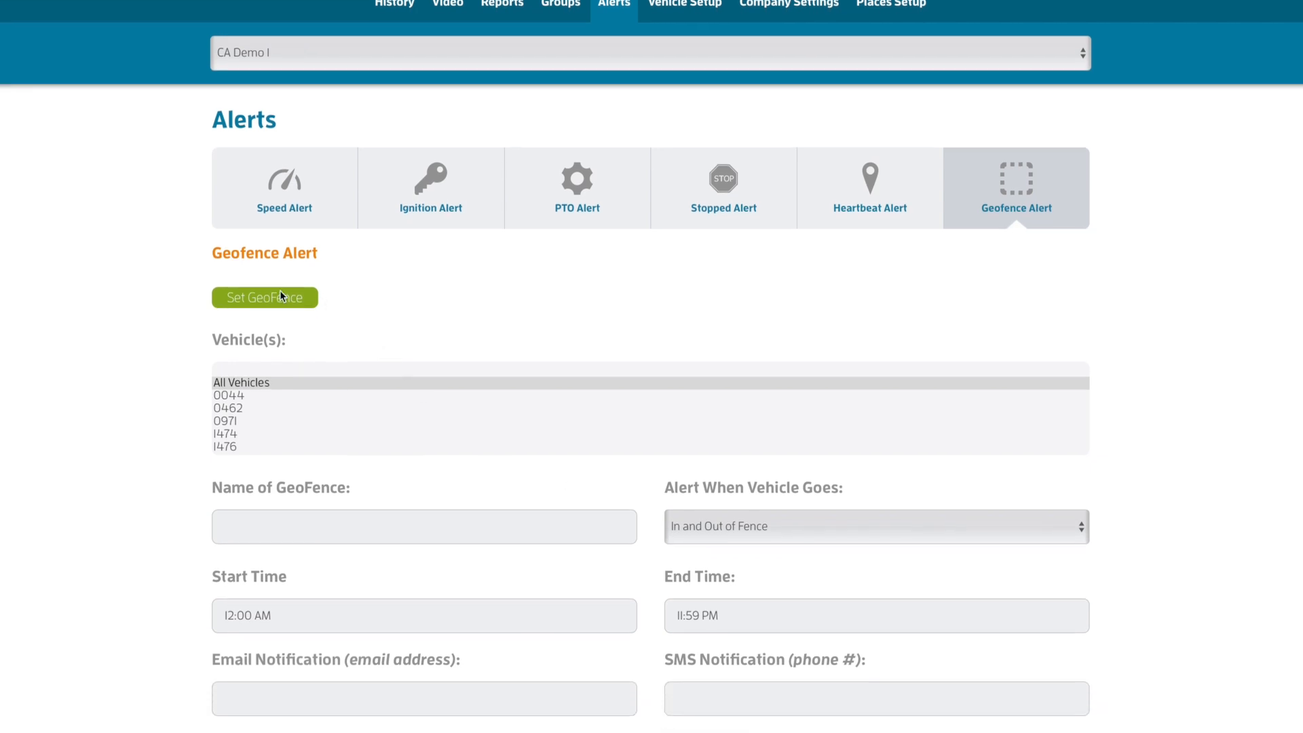
left_click(280, 296)
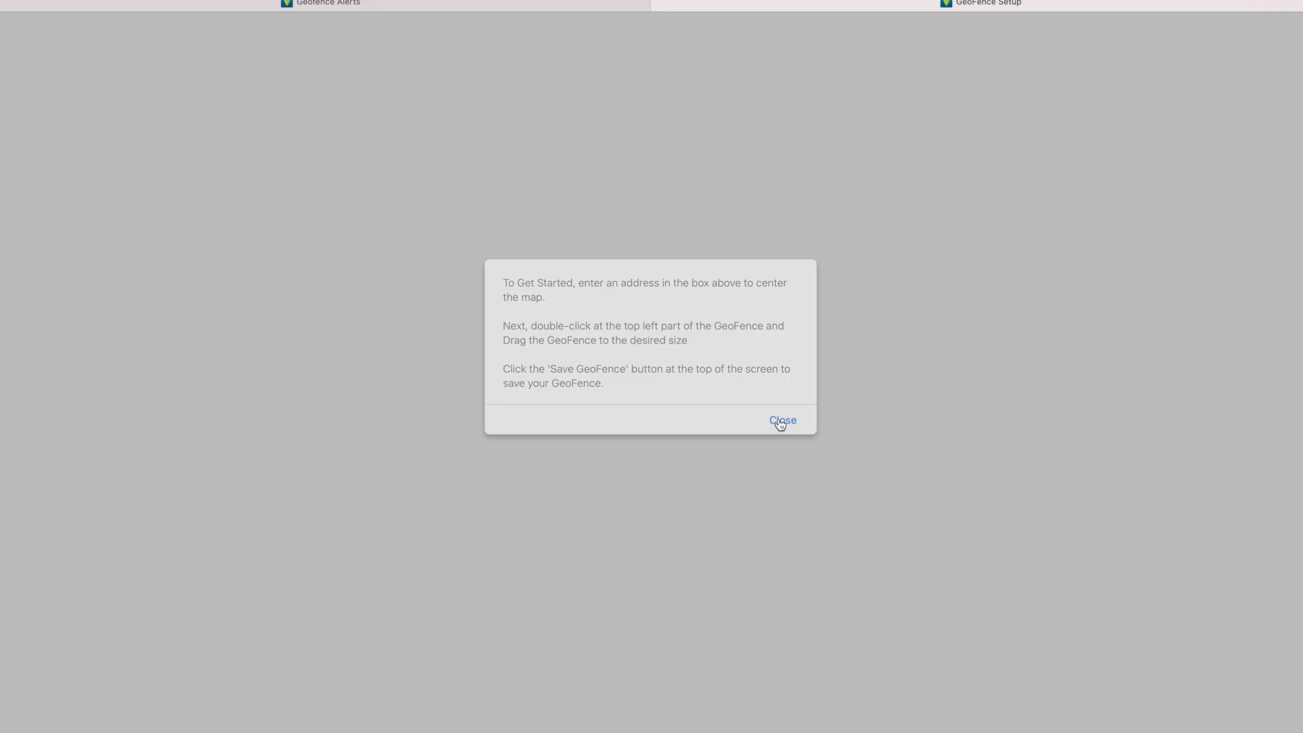
left_click(780, 420)
left_click(646, 28)
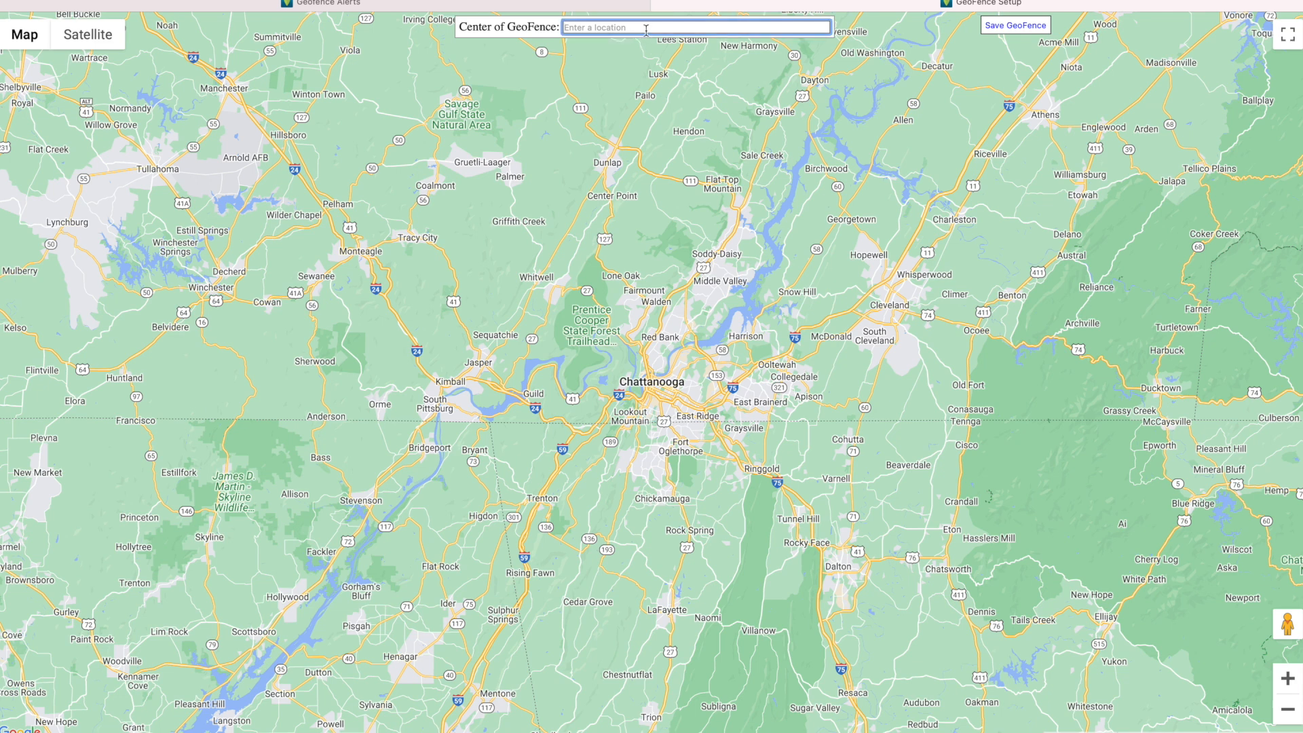
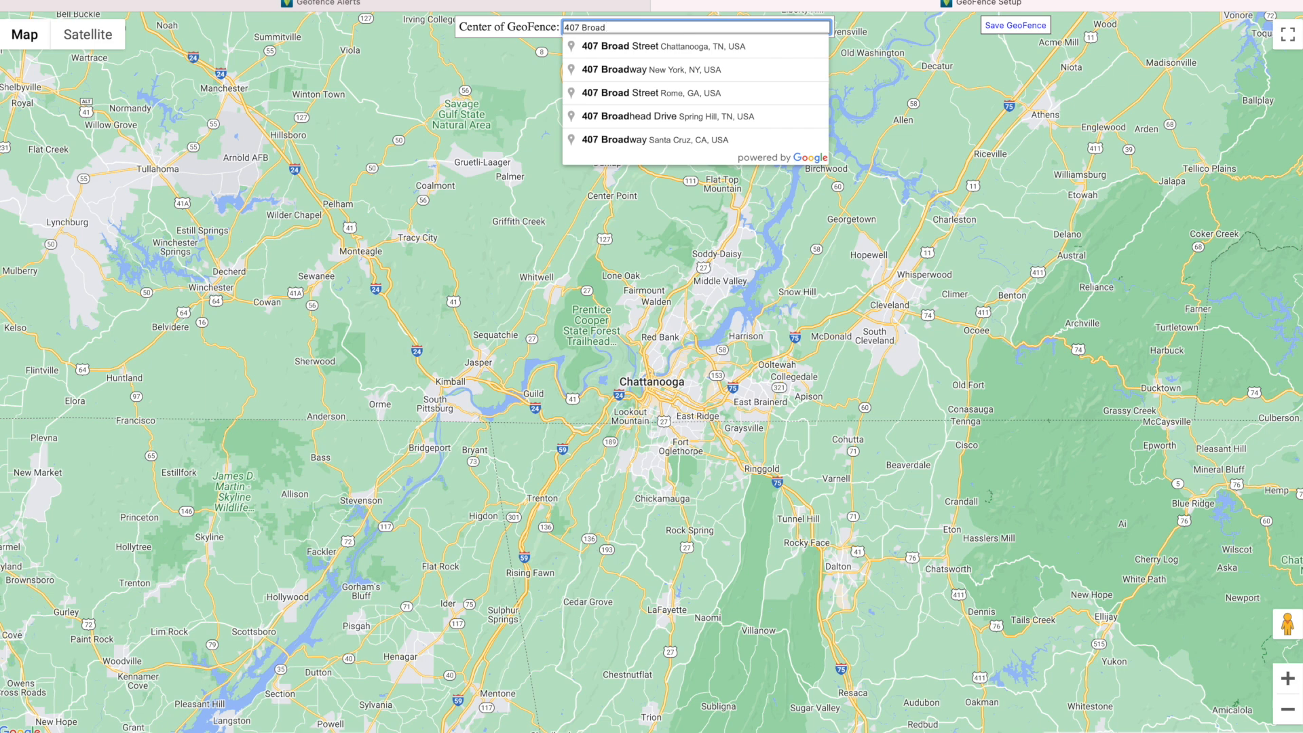
left_click(705, 47)
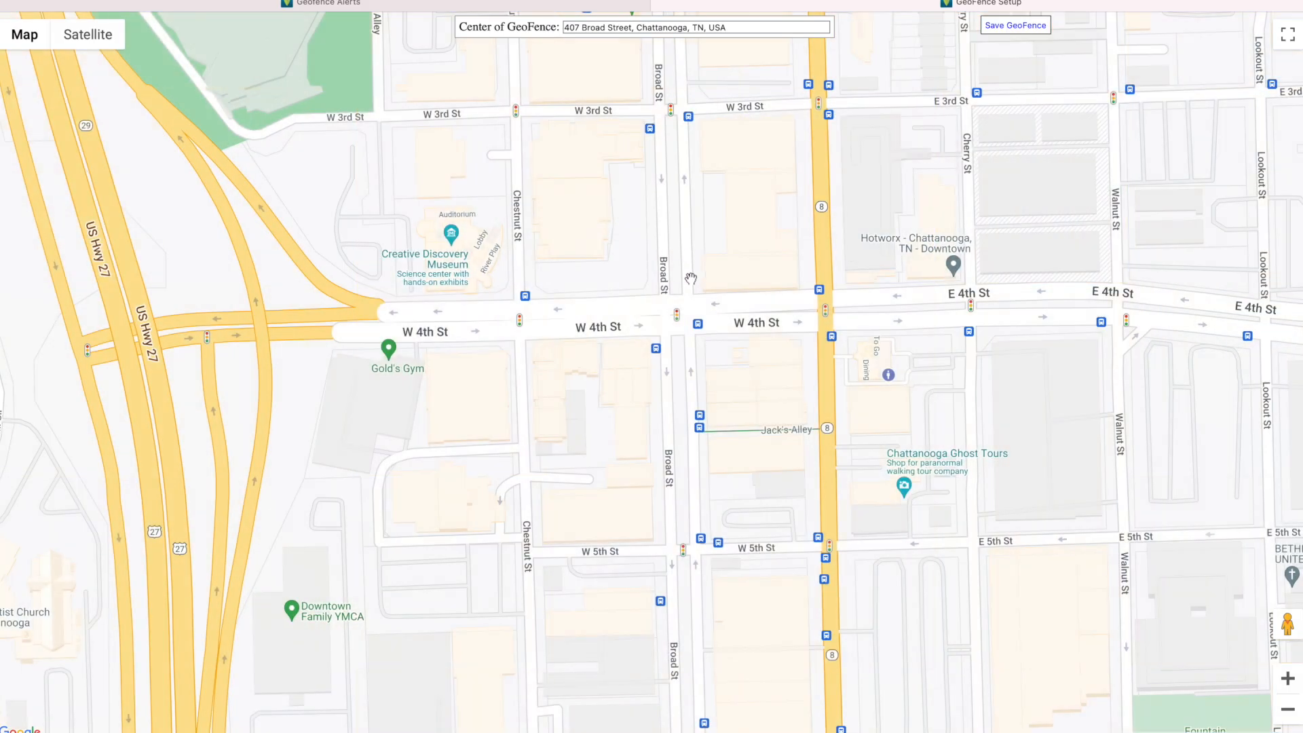
Draw a rectangle over downtown Chattanooga, extending it north toward the river
scroll(690, 278, "down", 3)
scroll(690, 278, "up", 2)
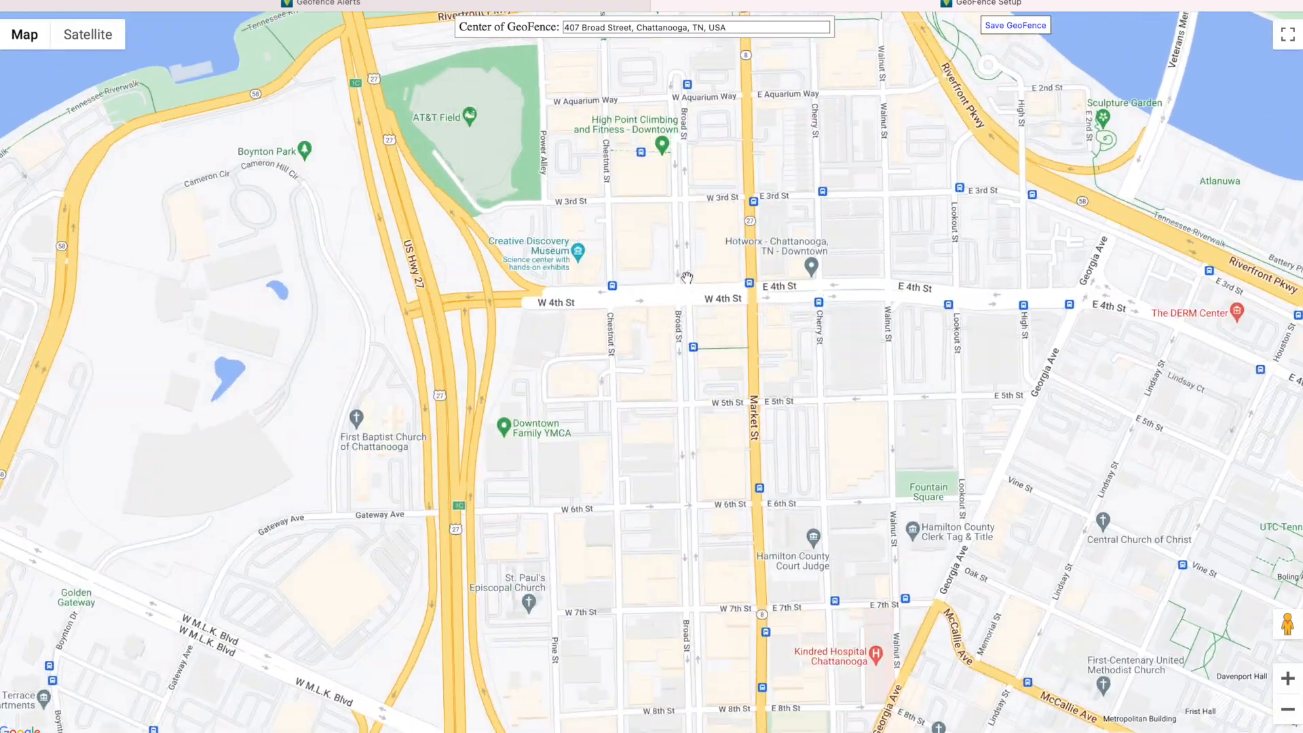
left_click(305, 180)
mouse_move(305, 181)
left_mouse_down()
mouse_move(353, 220)
mouse_move(794, 440)
mouse_move(1022, 531)
mouse_move(1216, 583)
left_mouse_up()
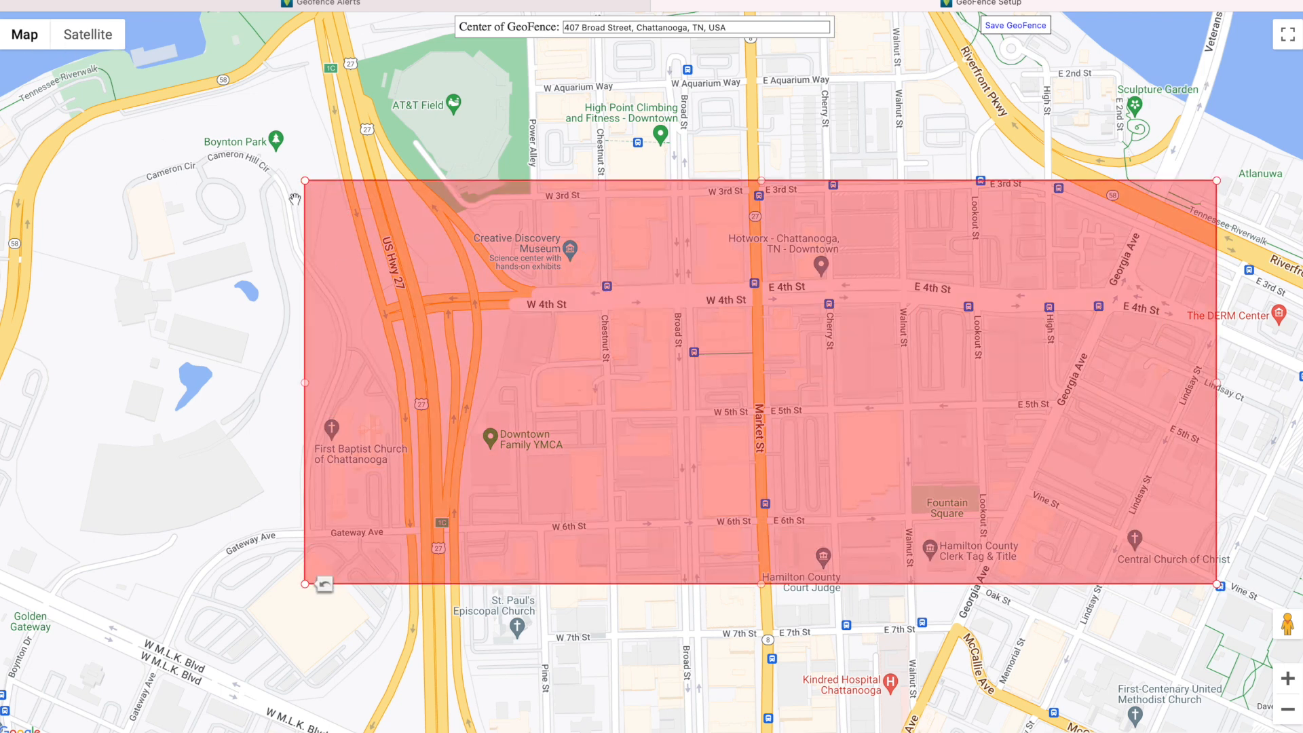
left_click_drag(304, 181, 305, 110)
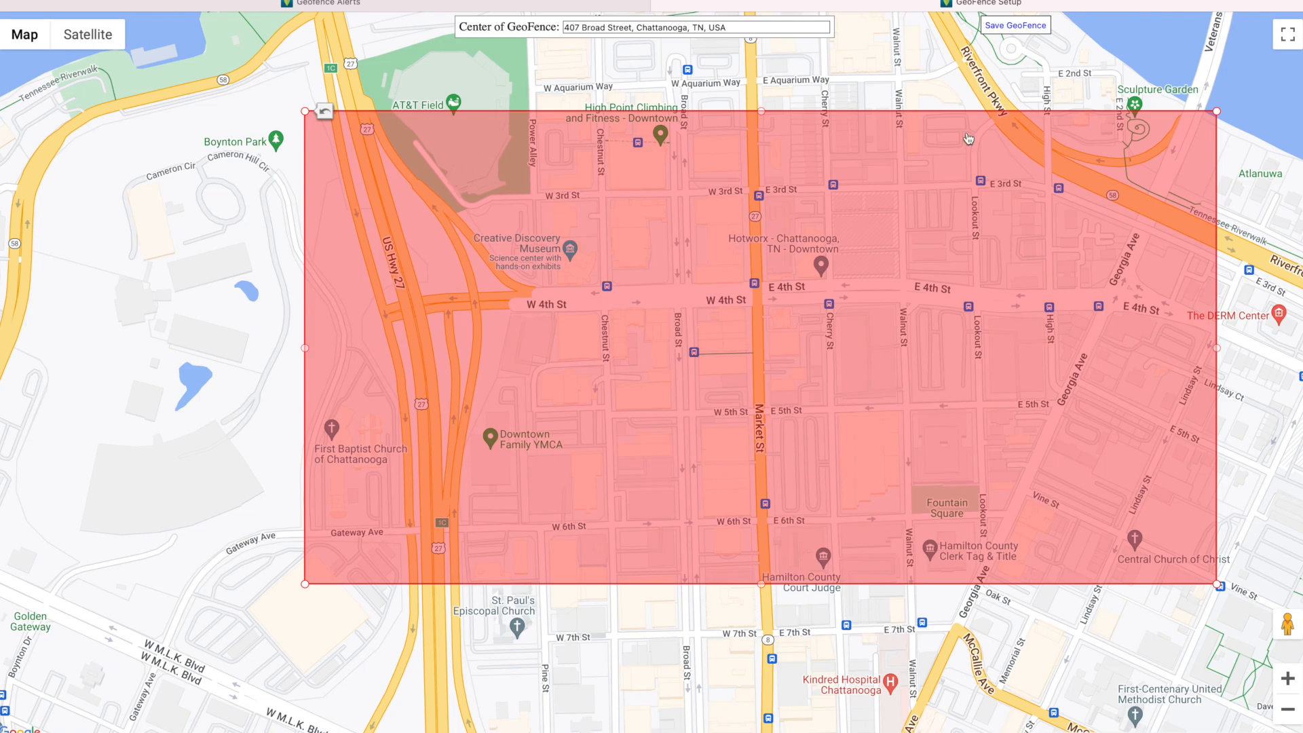
Save the drawn fence, name the geofence, and set alerts for In and Out of Fence
left_click(1007, 26)
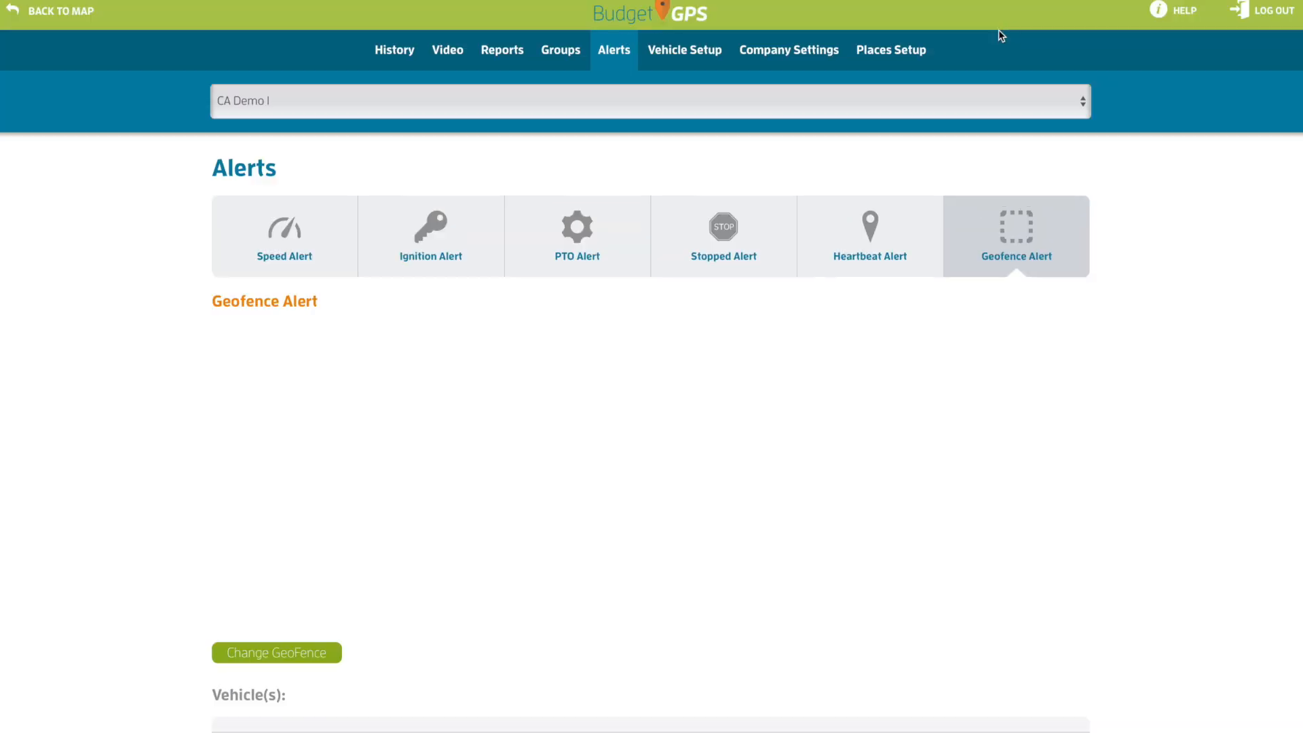
scroll(136, 472, "down", 5)
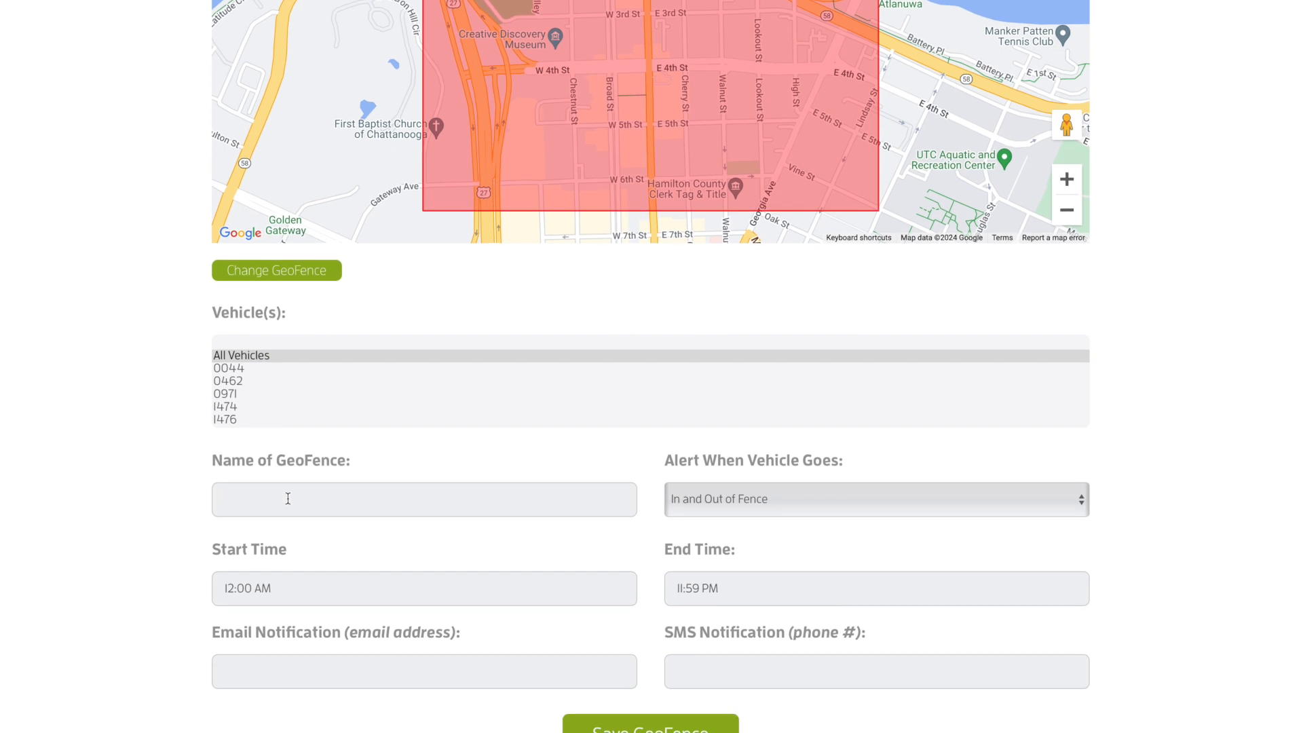
left_click(288, 499)
type("Shelby GeoFence")
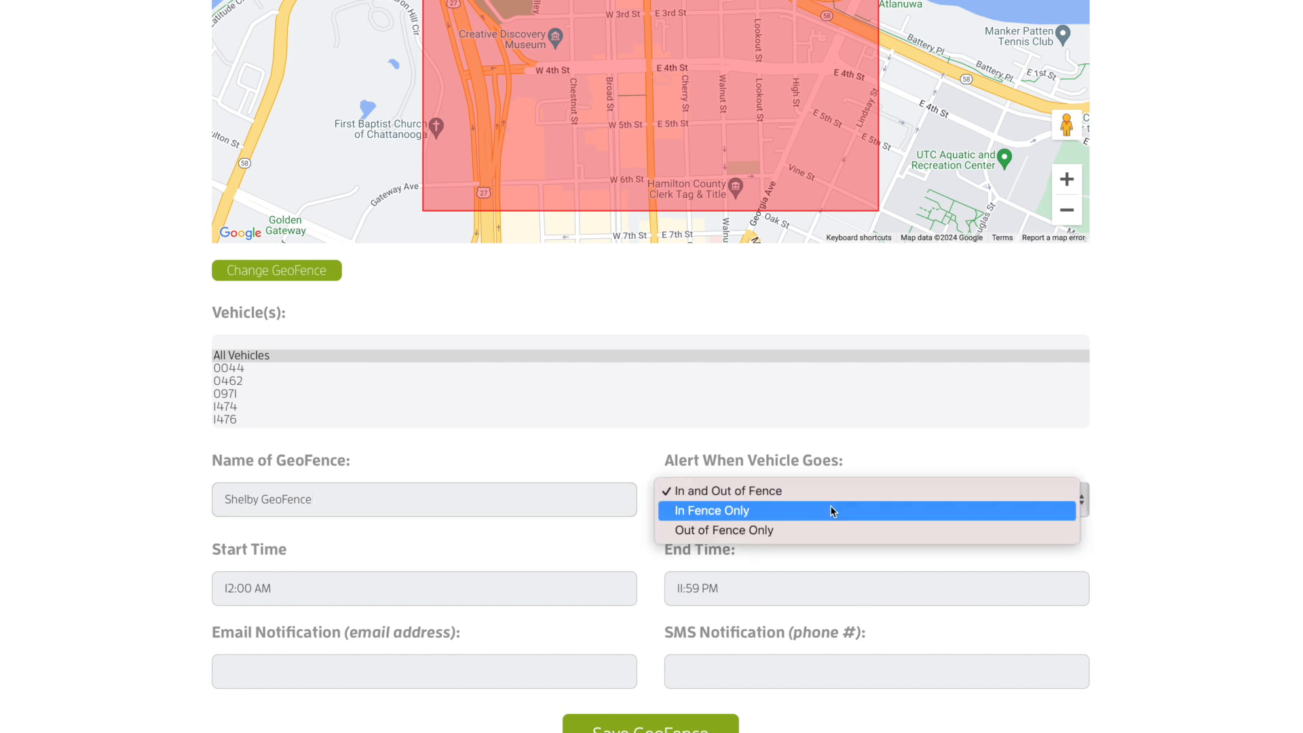
left_click(842, 511)
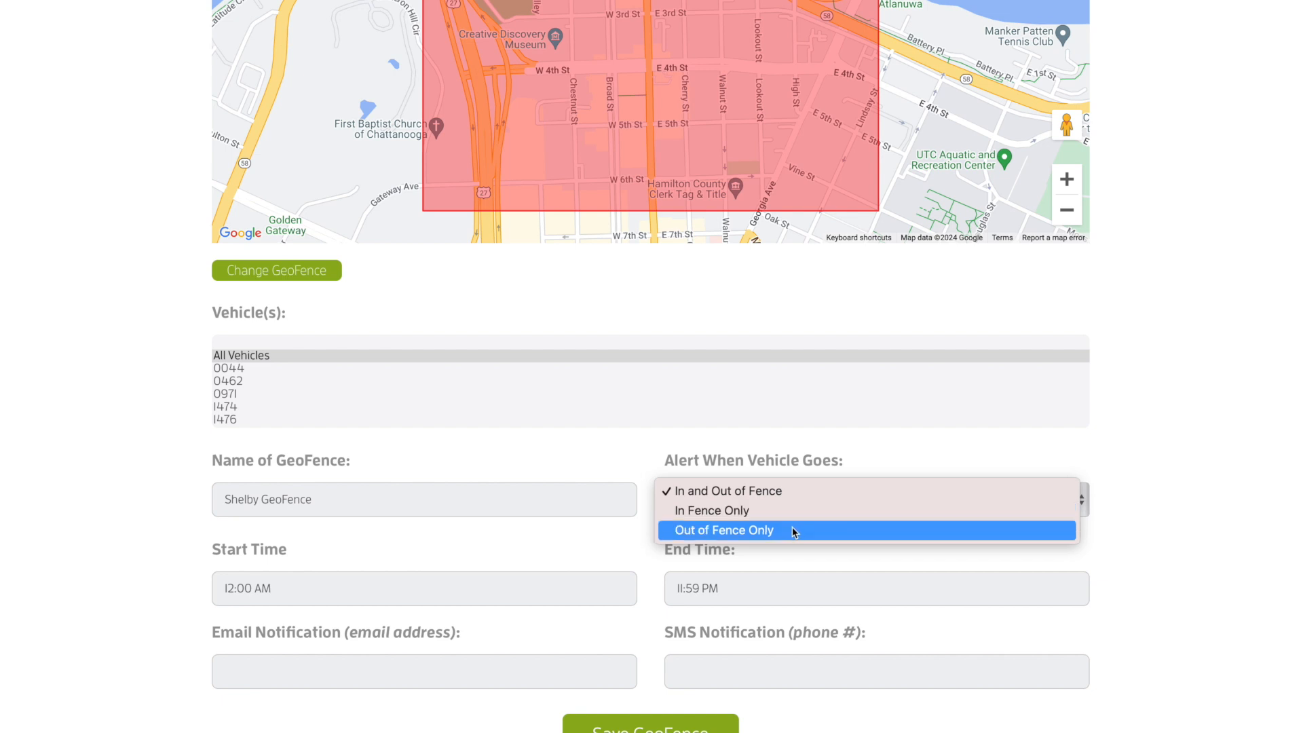
left_click(720, 497)
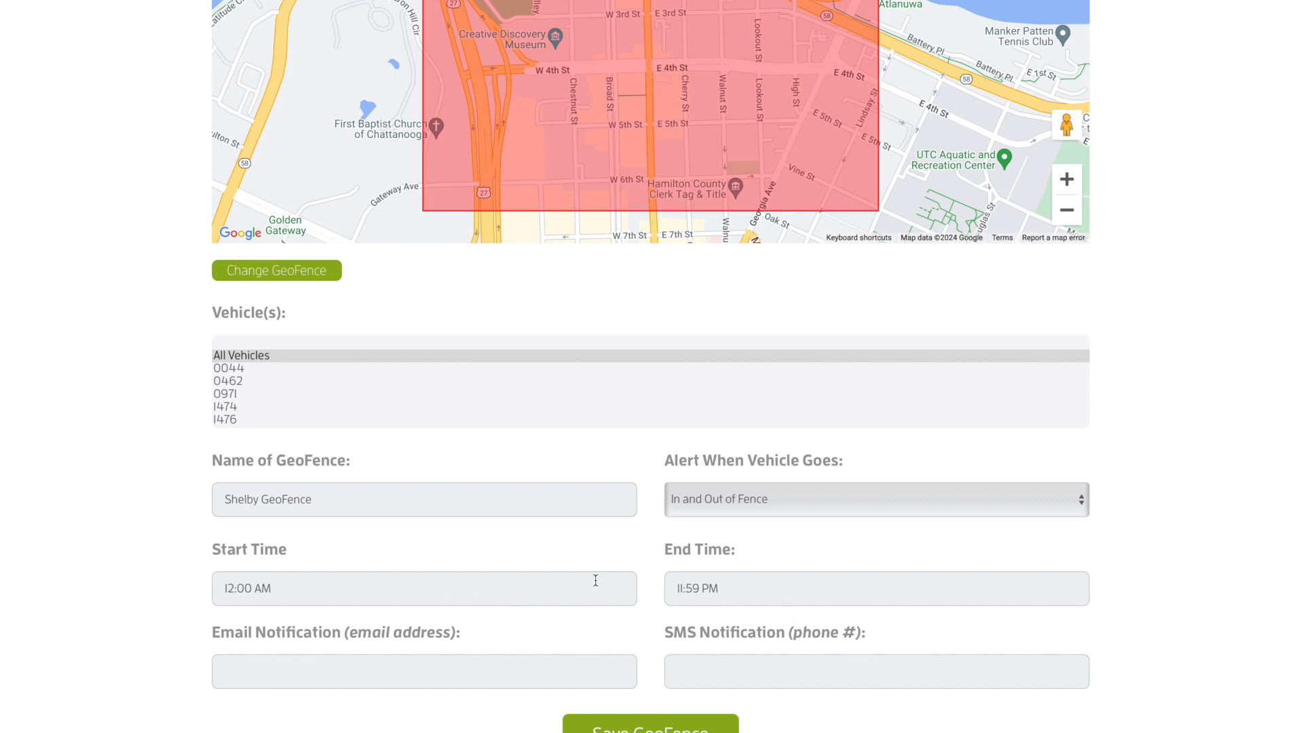
Enter the notification email address and save the geofence alert
left_click(574, 660)
left_click(655, 728)
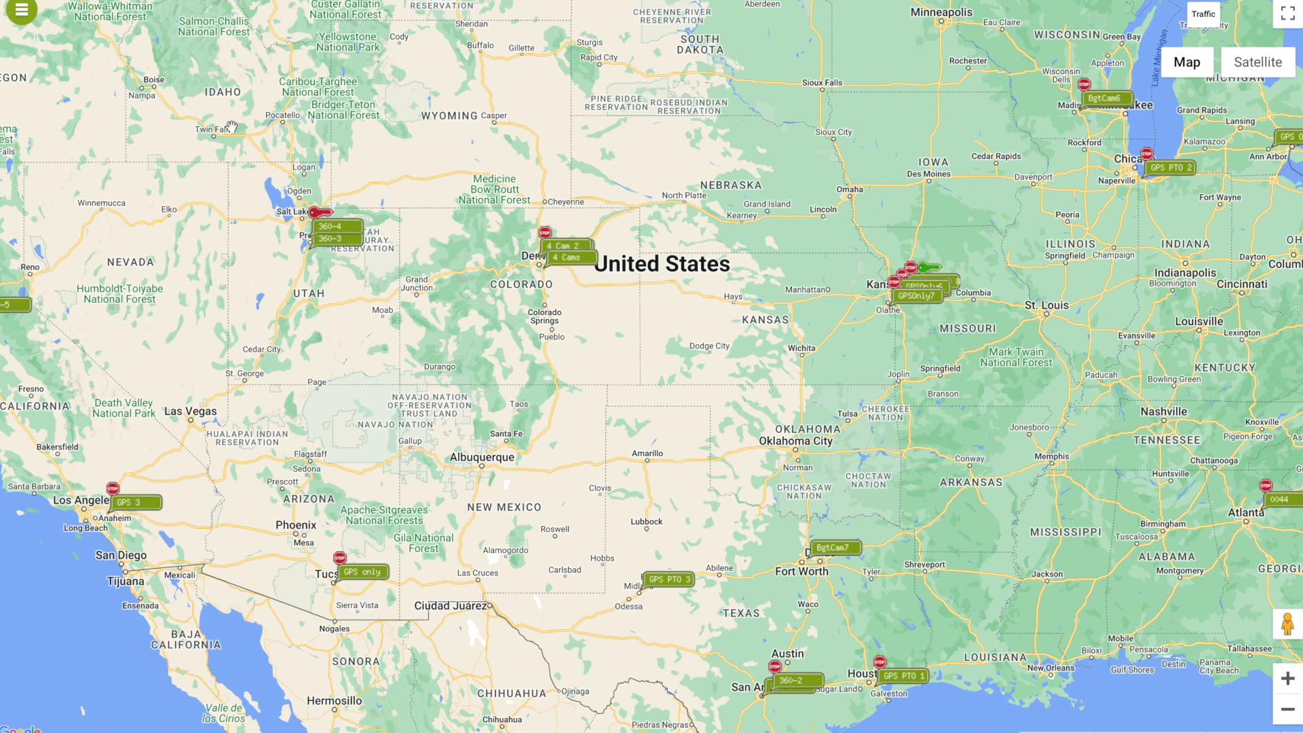
Go to ADMIN > Reports and select the Alert History - Speeding report
left_click(23, 11)
left_click(158, 19)
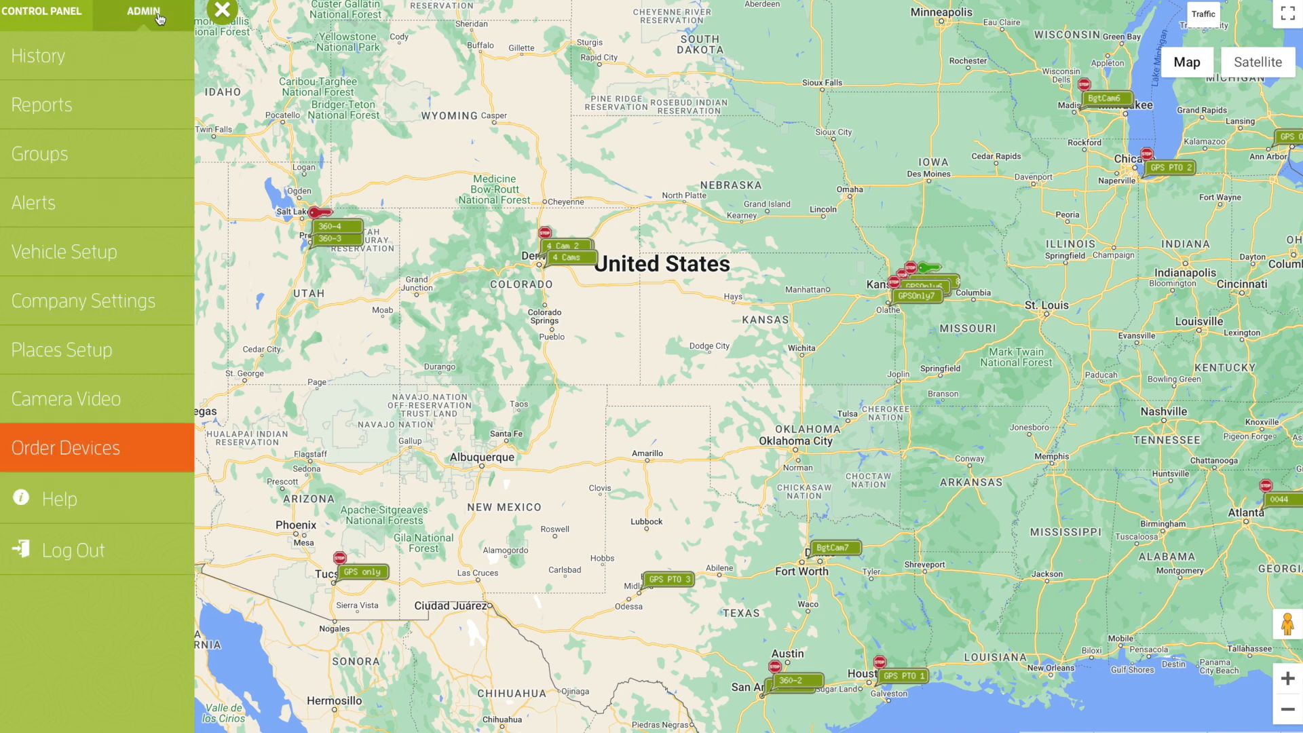
left_click(131, 107)
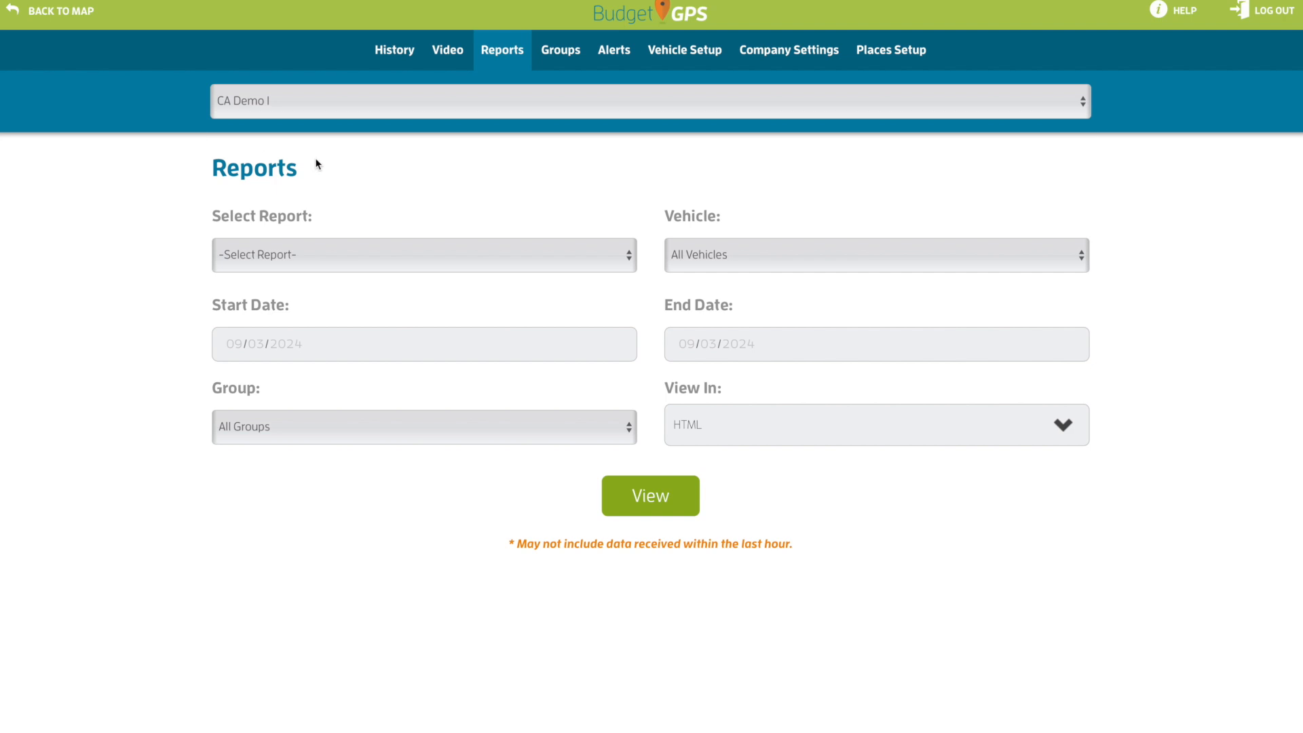
left_click(433, 247)
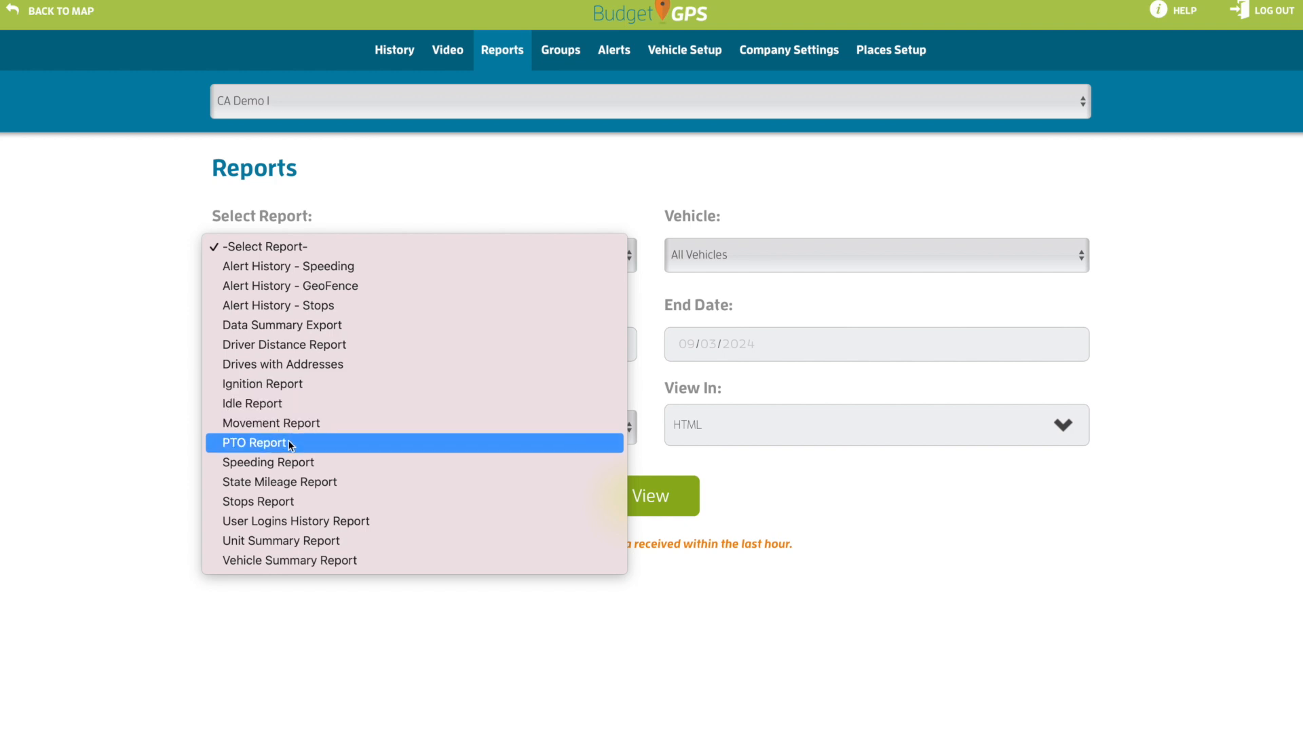
left_click(343, 266)
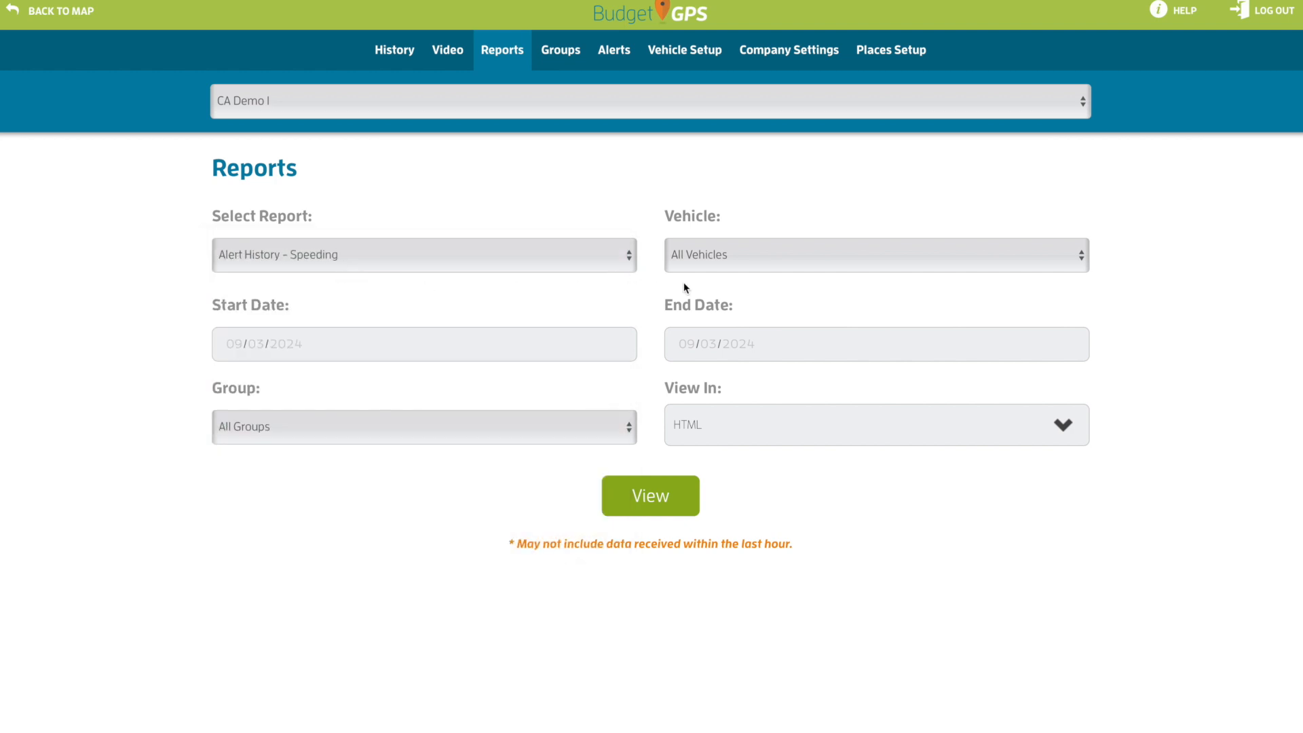
Keep All Vehicles and set the date range 08/01/2024 to 08/31/2024
left_click(702, 265)
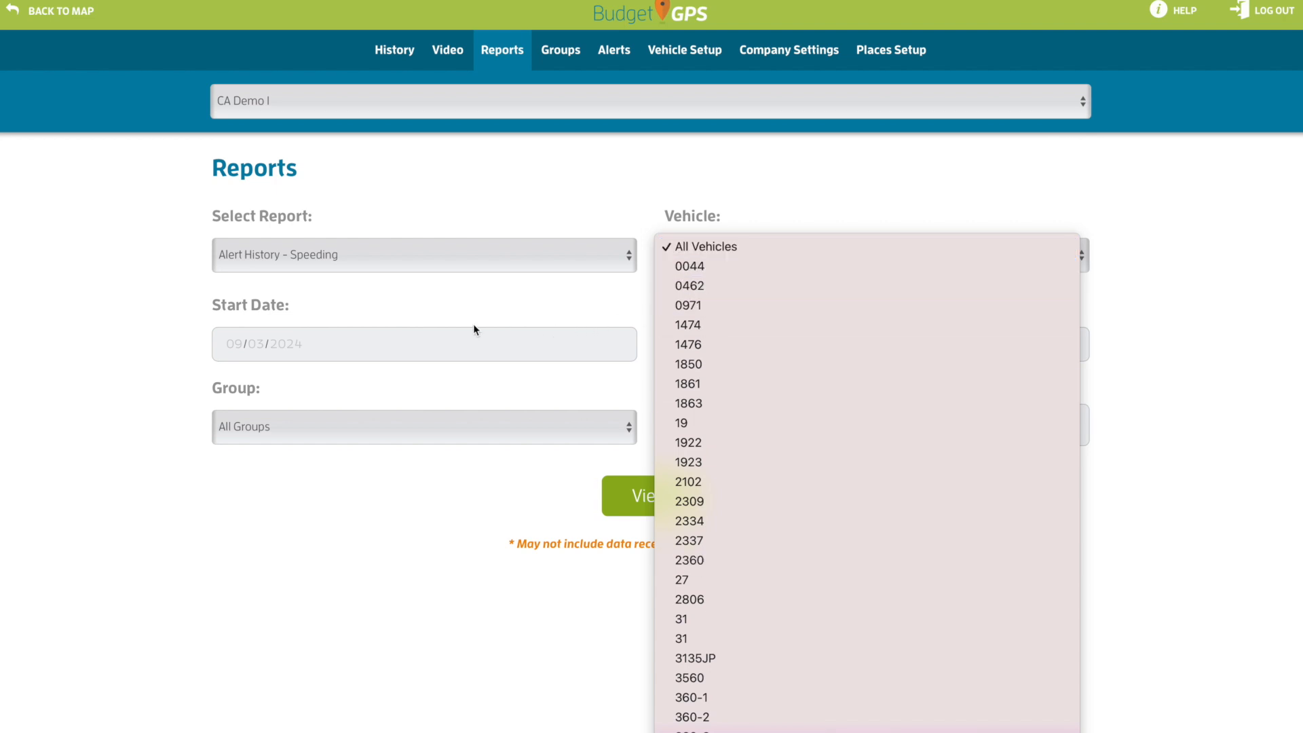
left_click(447, 336)
left_click(233, 350)
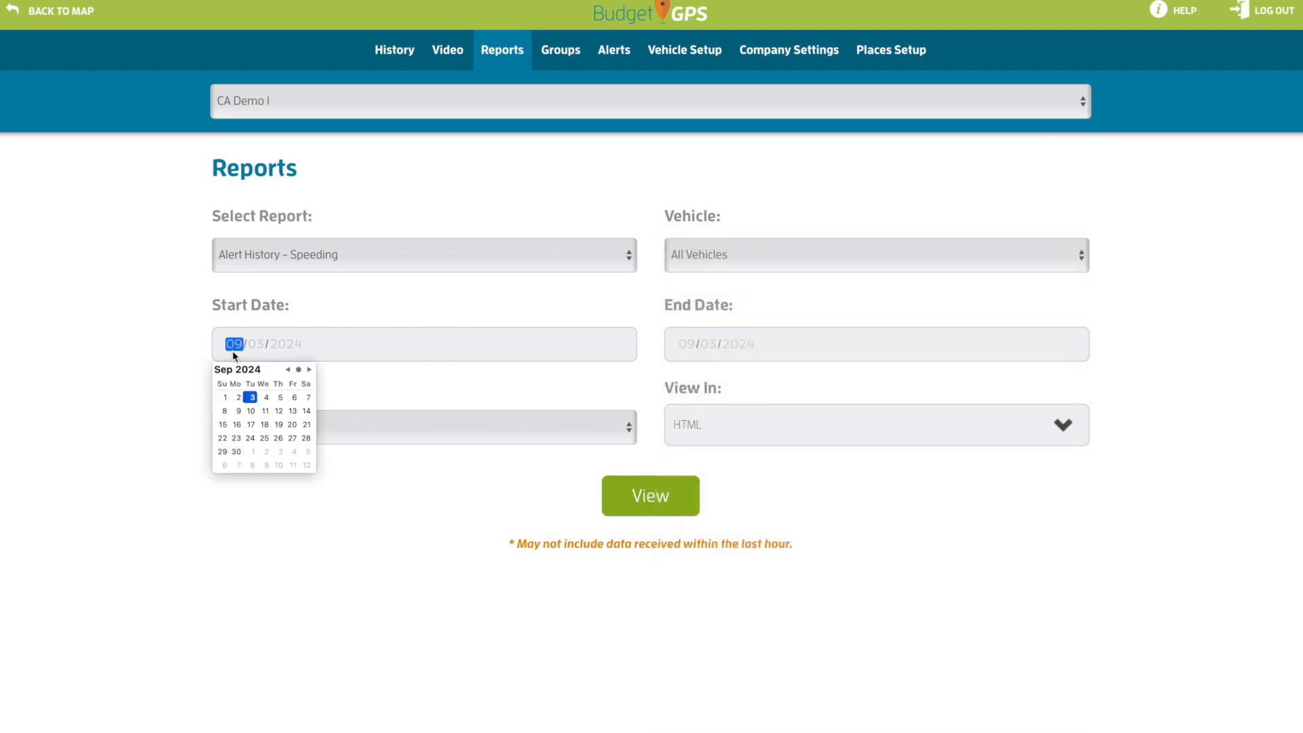
left_click(288, 369)
left_click(280, 397)
left_click(686, 345)
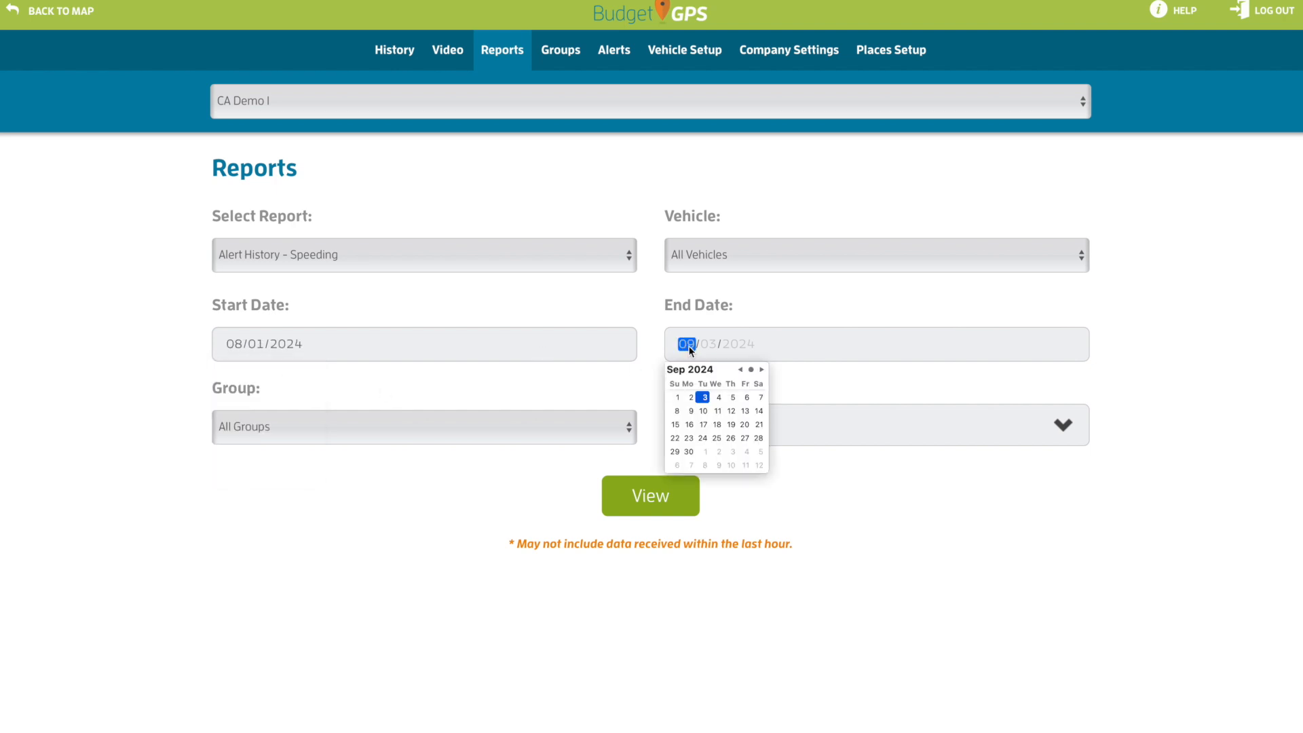
left_click(740, 370)
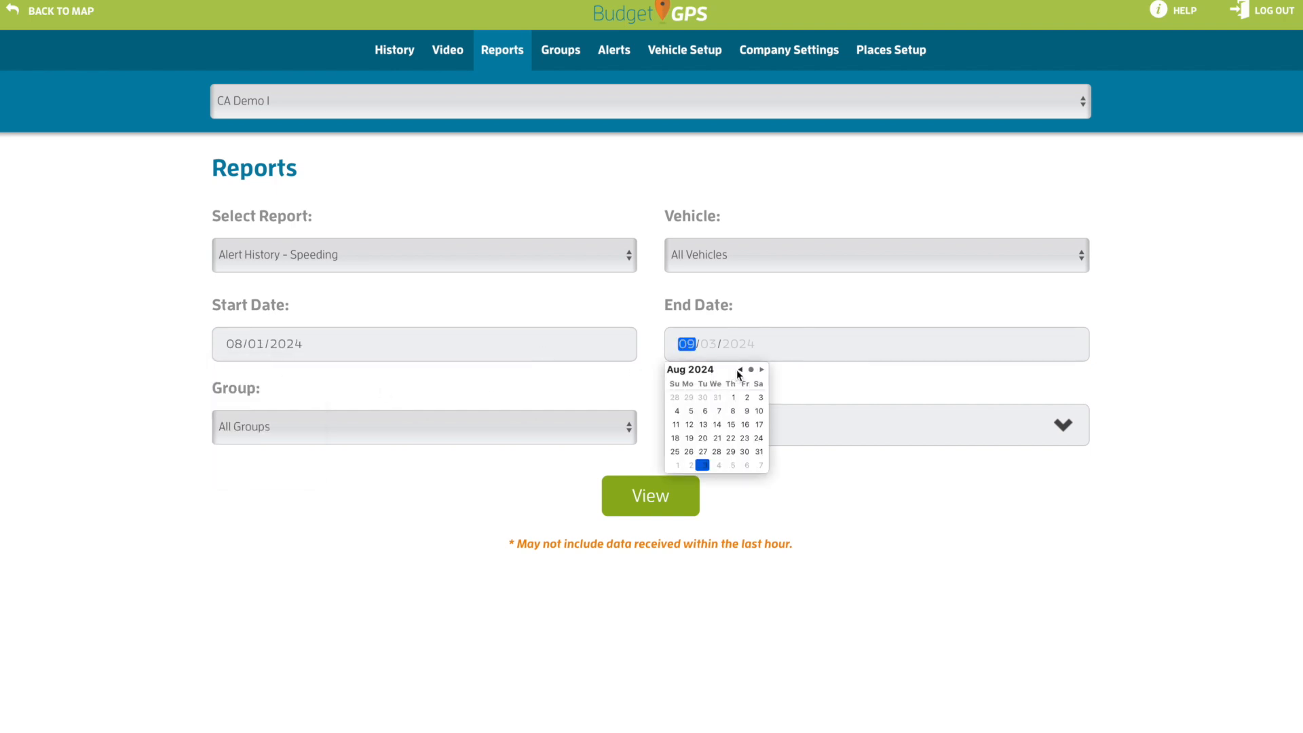
left_click(758, 452)
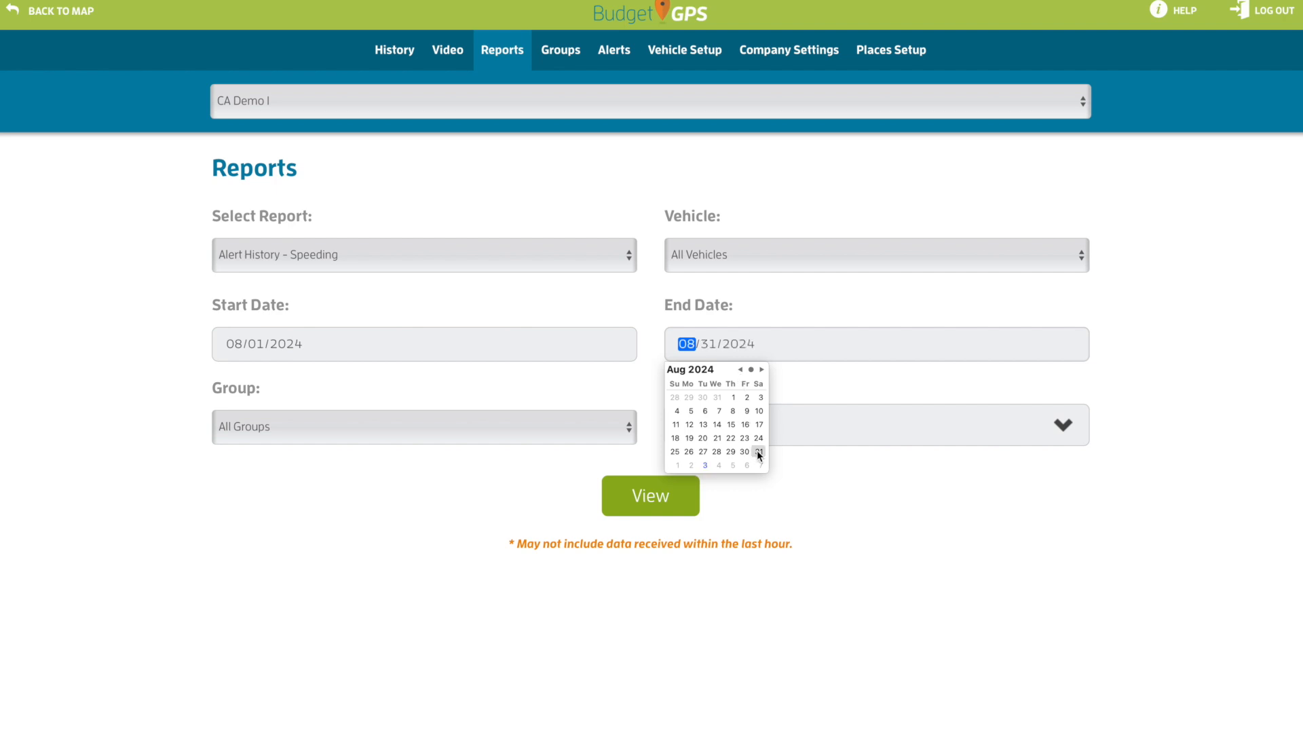
Keep All Groups and HTML output, then view the speeding report
left_click(439, 429)
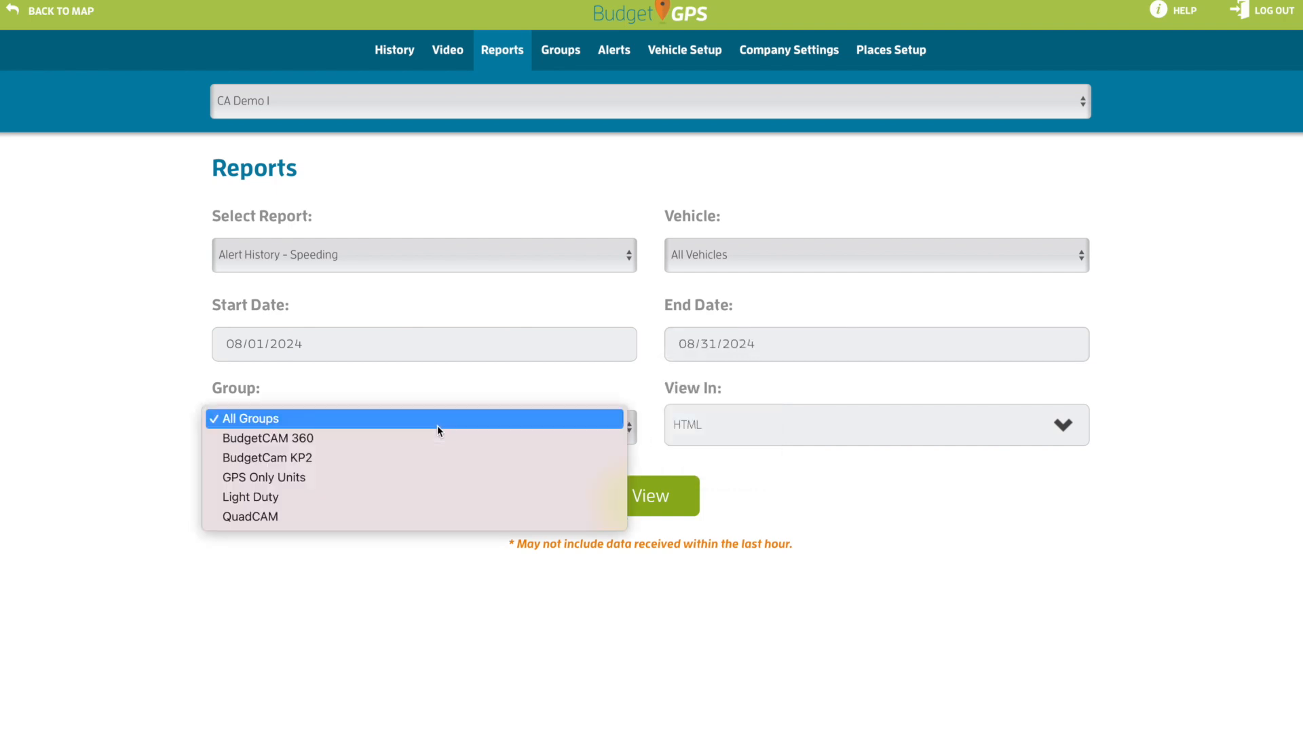
left_click(313, 419)
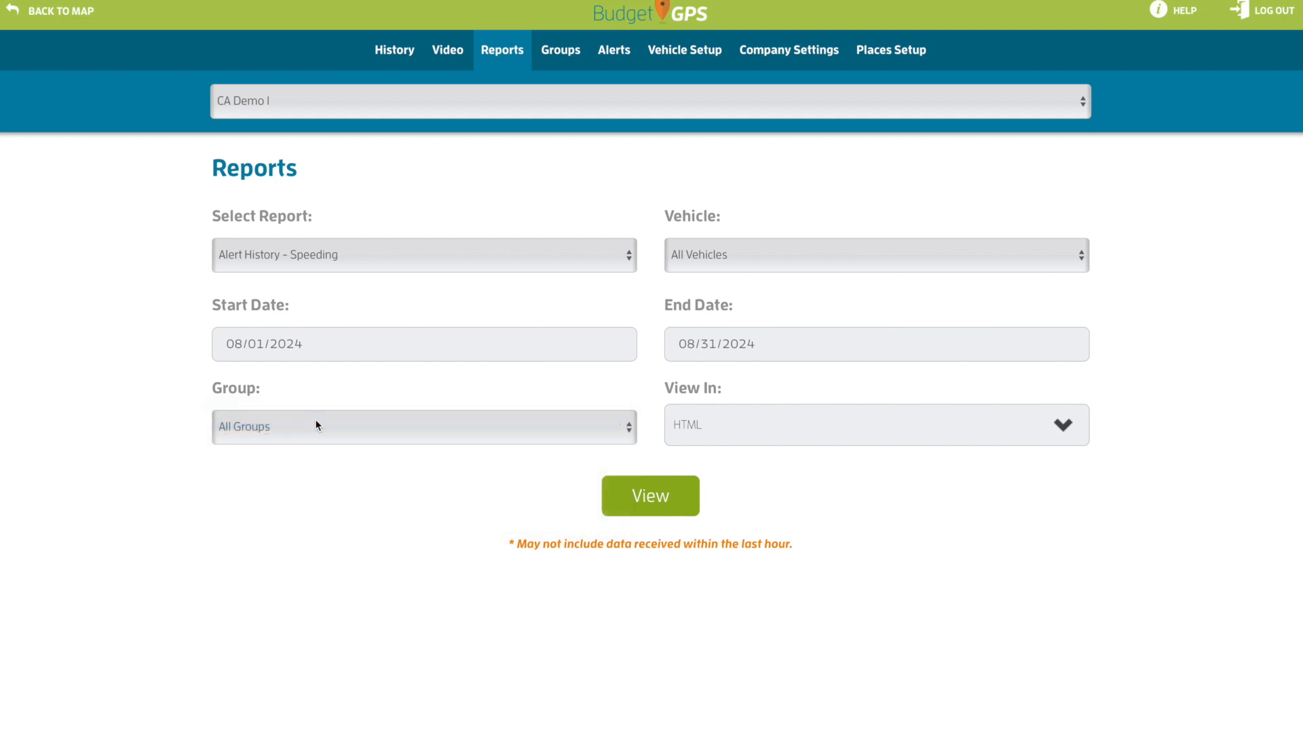
left_click(960, 439)
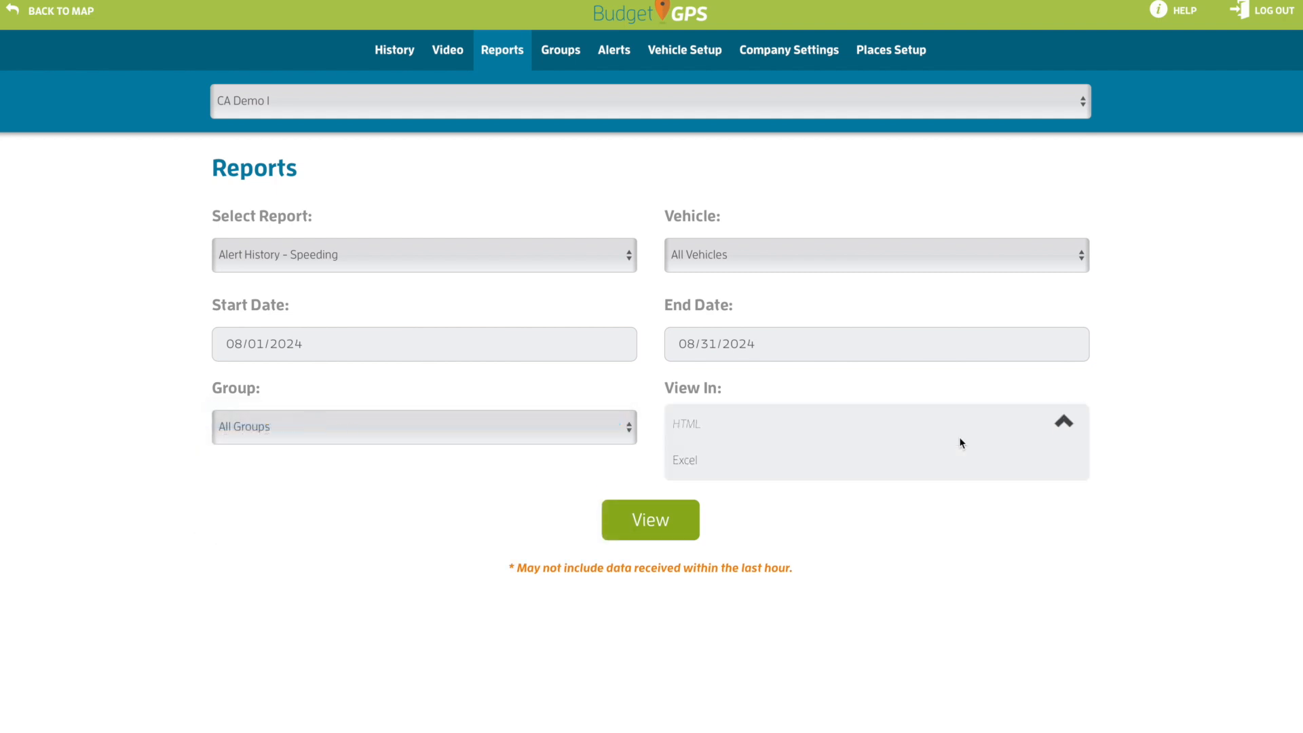
left_click(692, 424)
left_click(657, 499)
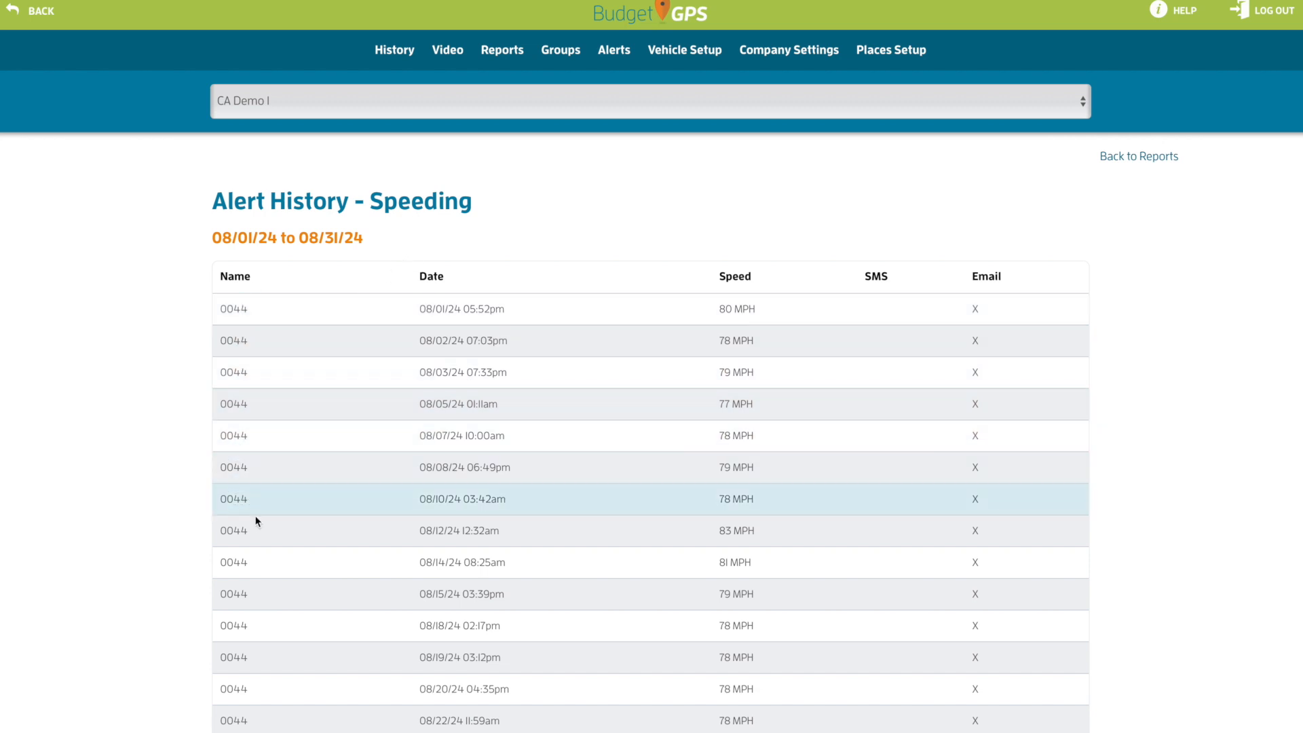
scroll(246, 638, "down", 1)
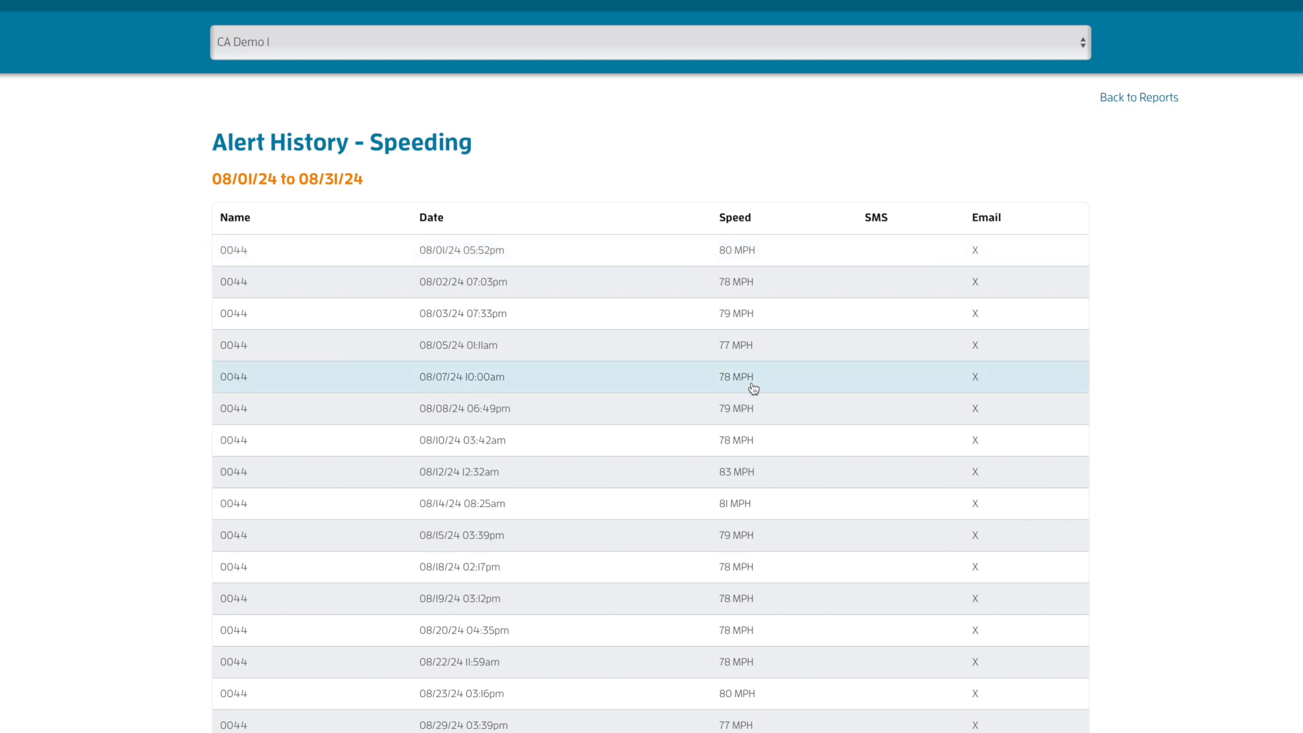
scroll(753, 388, "down", 2)
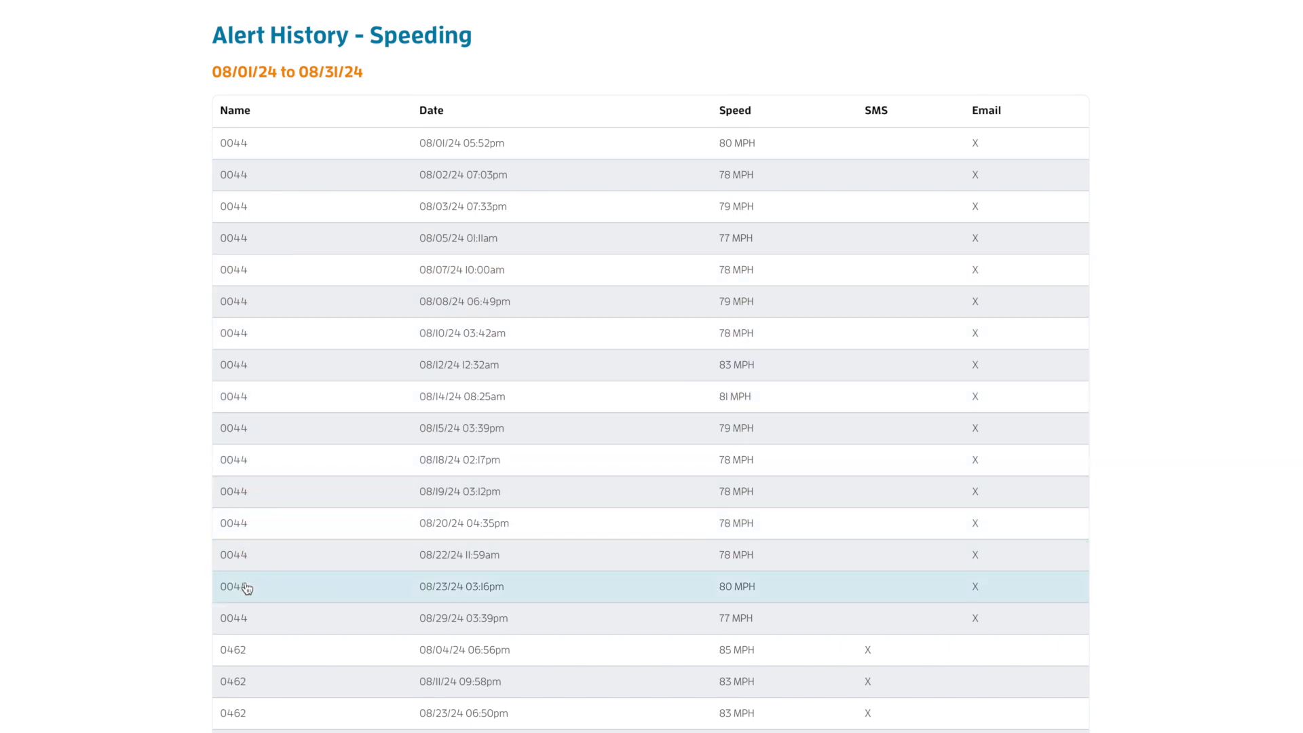
scroll(298, 531, "down", 4)
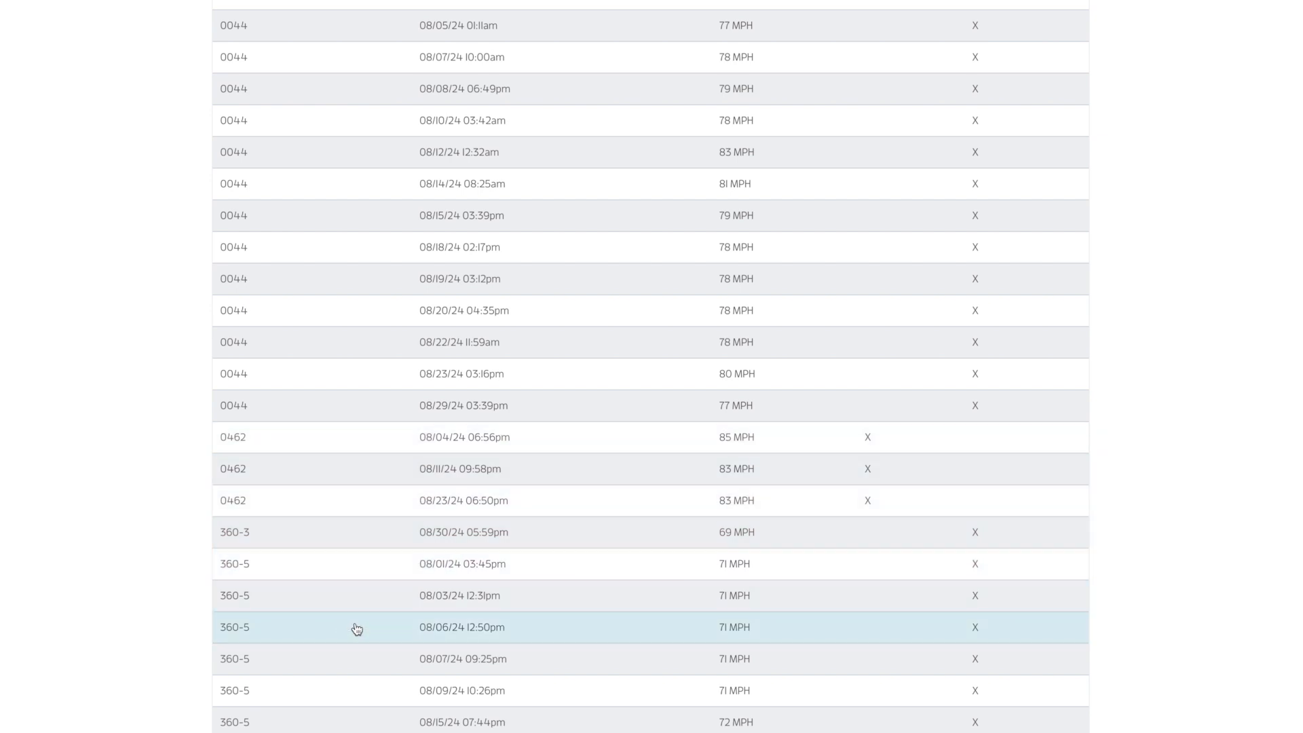
scroll(326, 514, "down", 1)
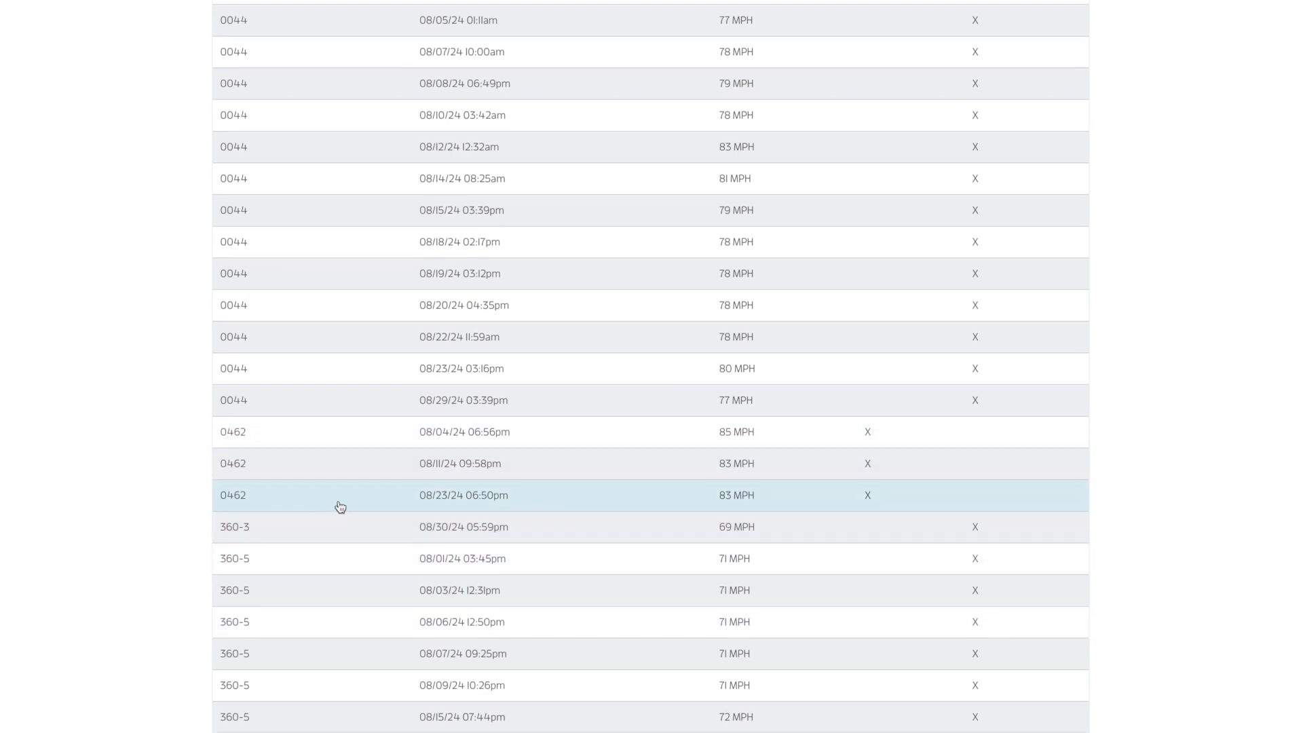
scroll(340, 507, "down", 2)
scroll(339, 509, "up", 8)
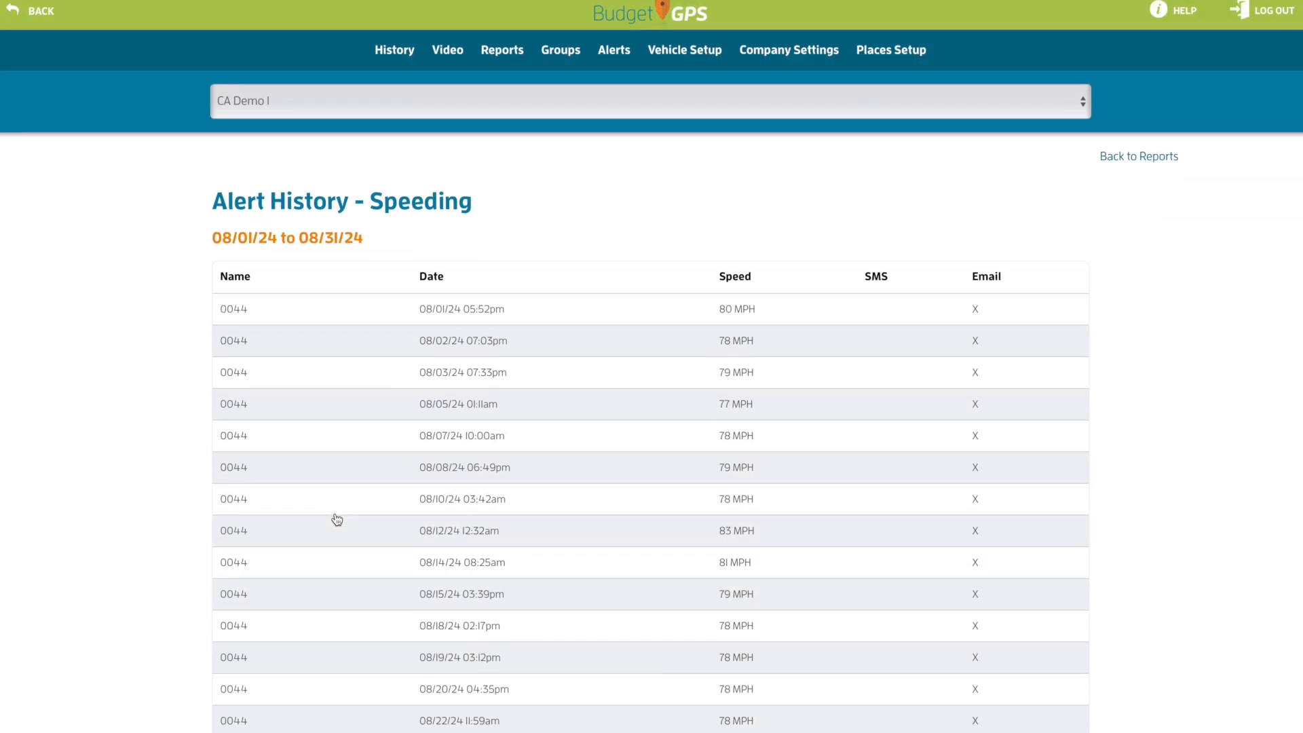
Switch to the Alert History - GeoFence report with All Vehicles, All Groups and HTML, and view it
left_click(1135, 161)
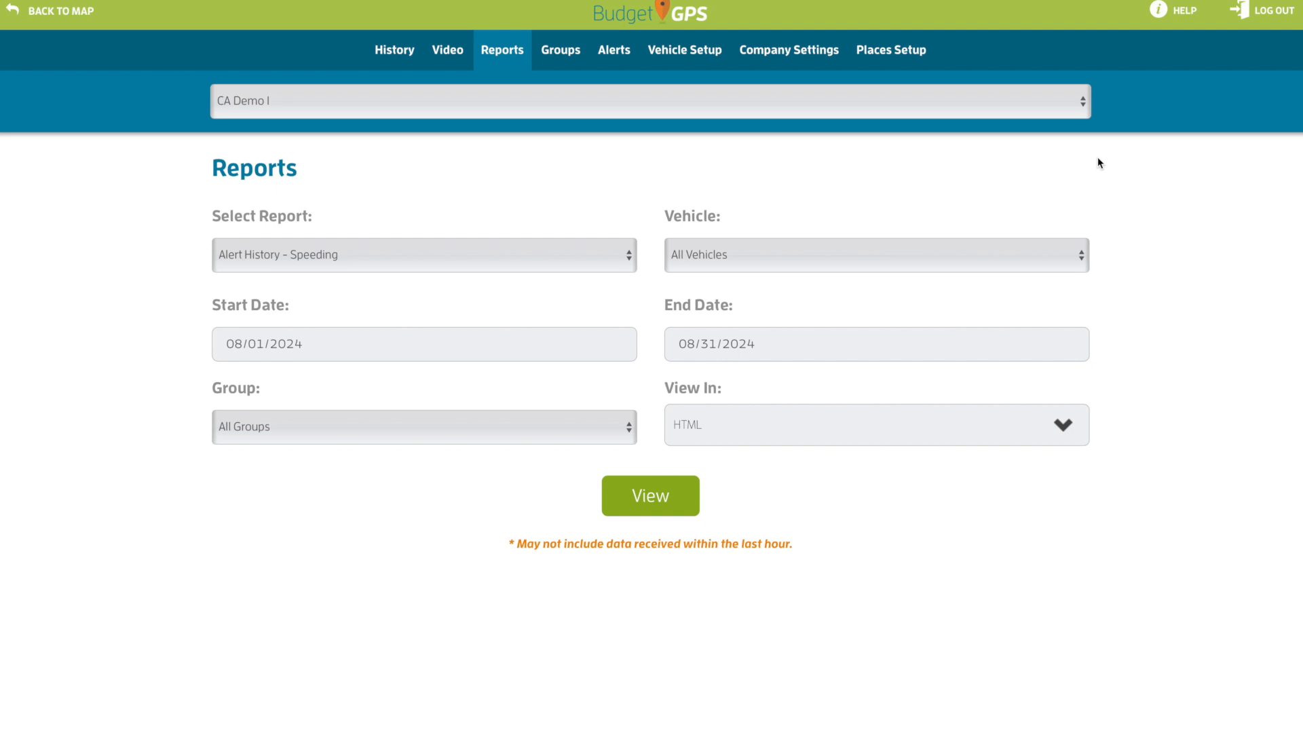
left_click(434, 264)
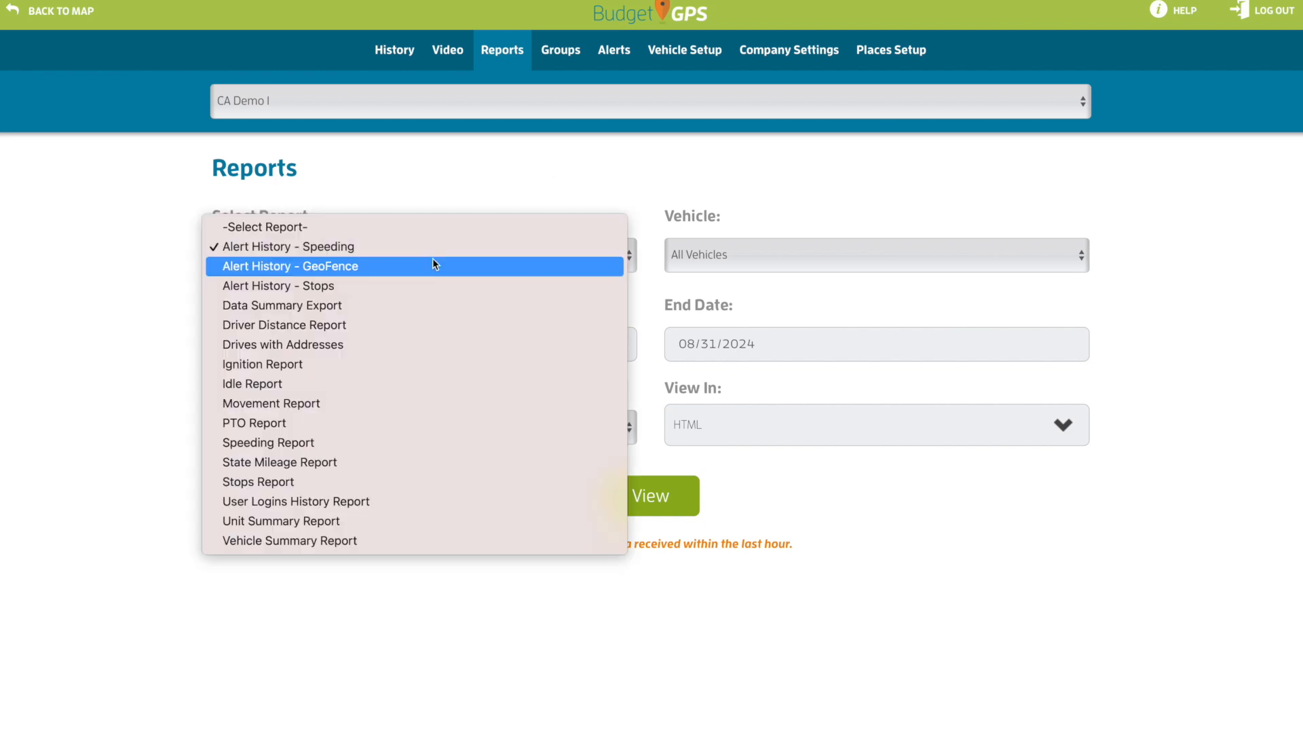
left_click(336, 267)
left_click(715, 266)
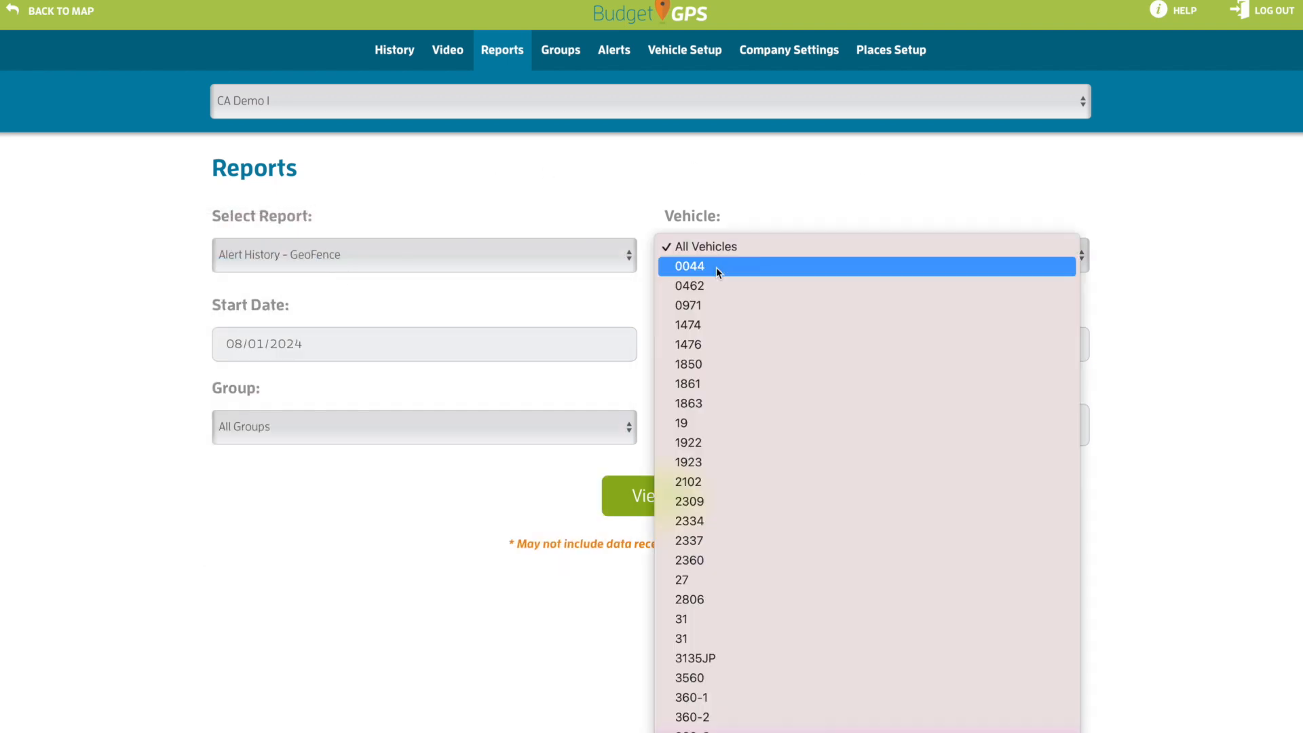
left_click(710, 251)
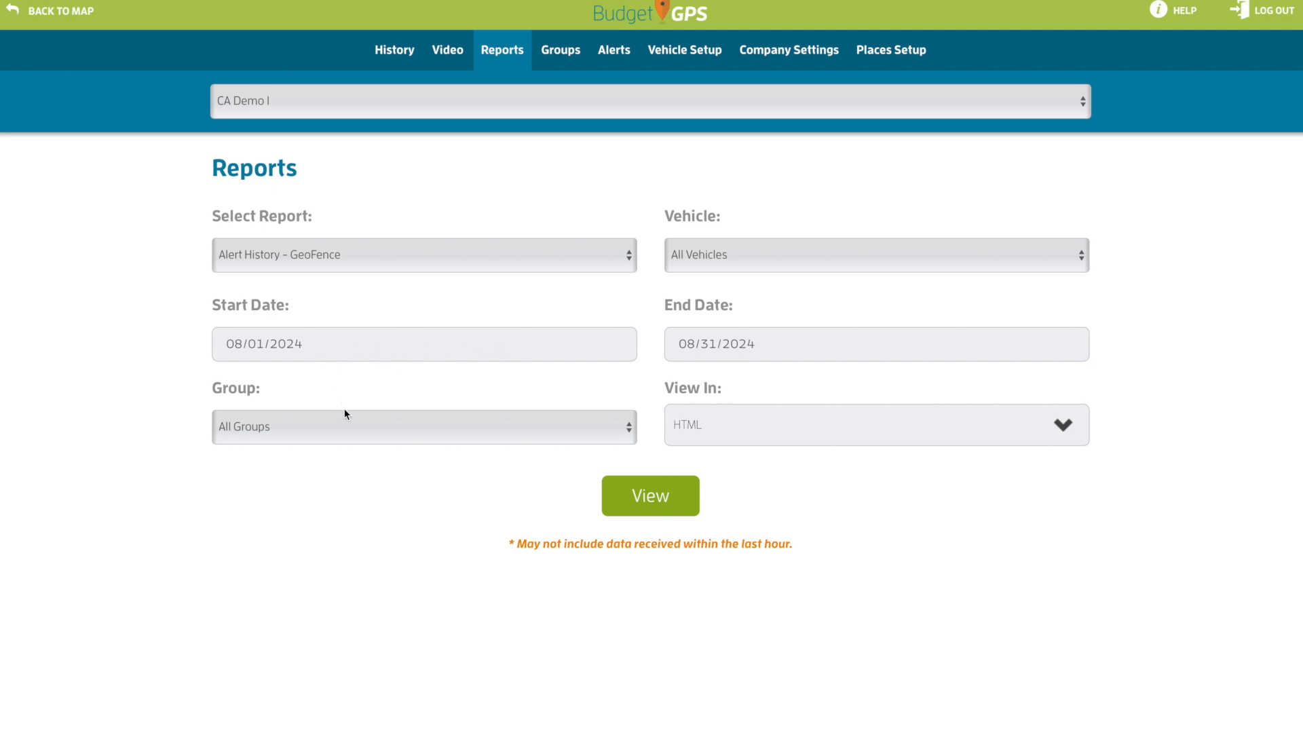
left_click(303, 422)
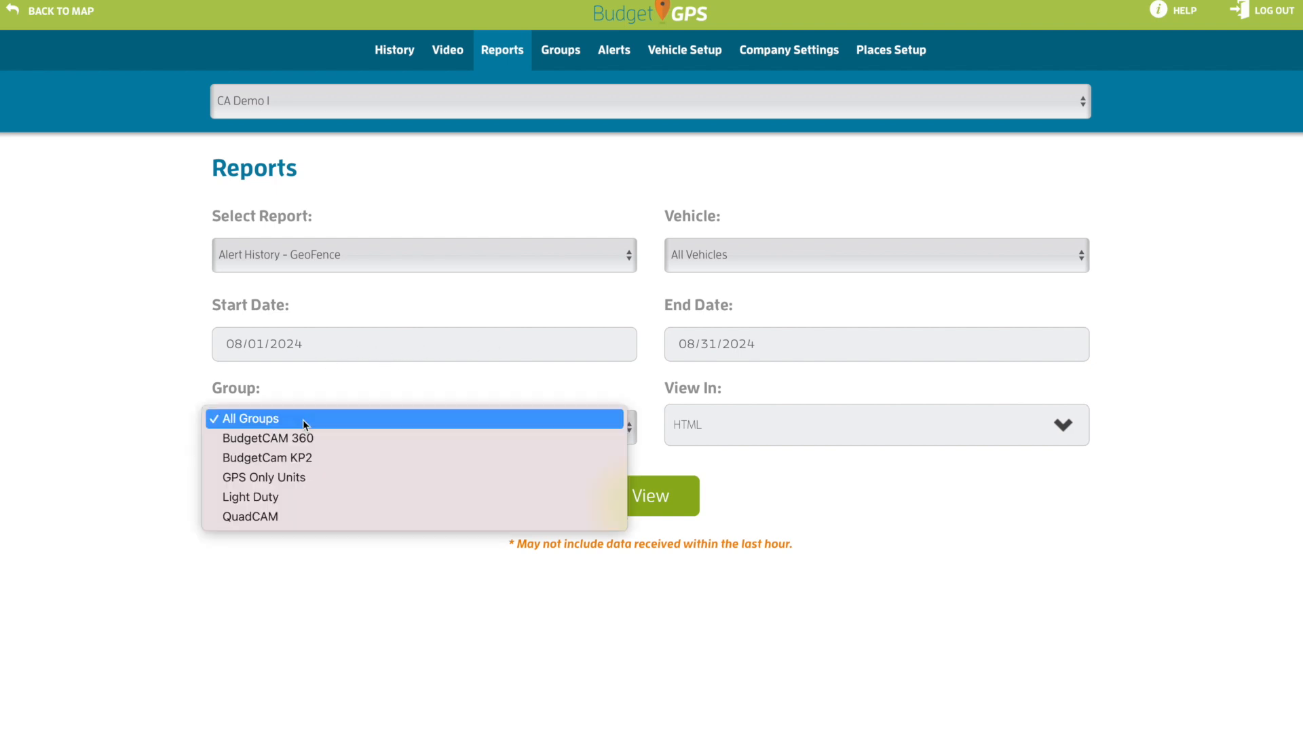
left_click(303, 420)
left_click(728, 427)
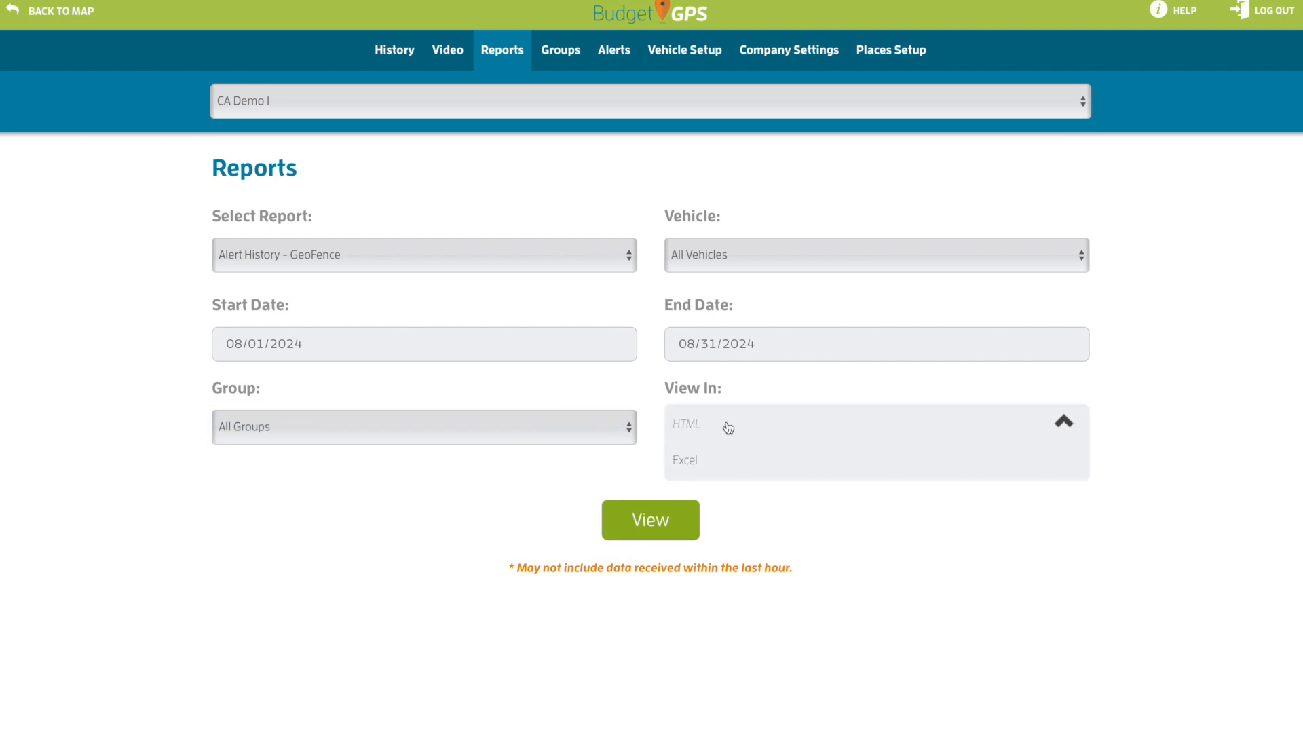
left_click(692, 427)
left_click(655, 499)
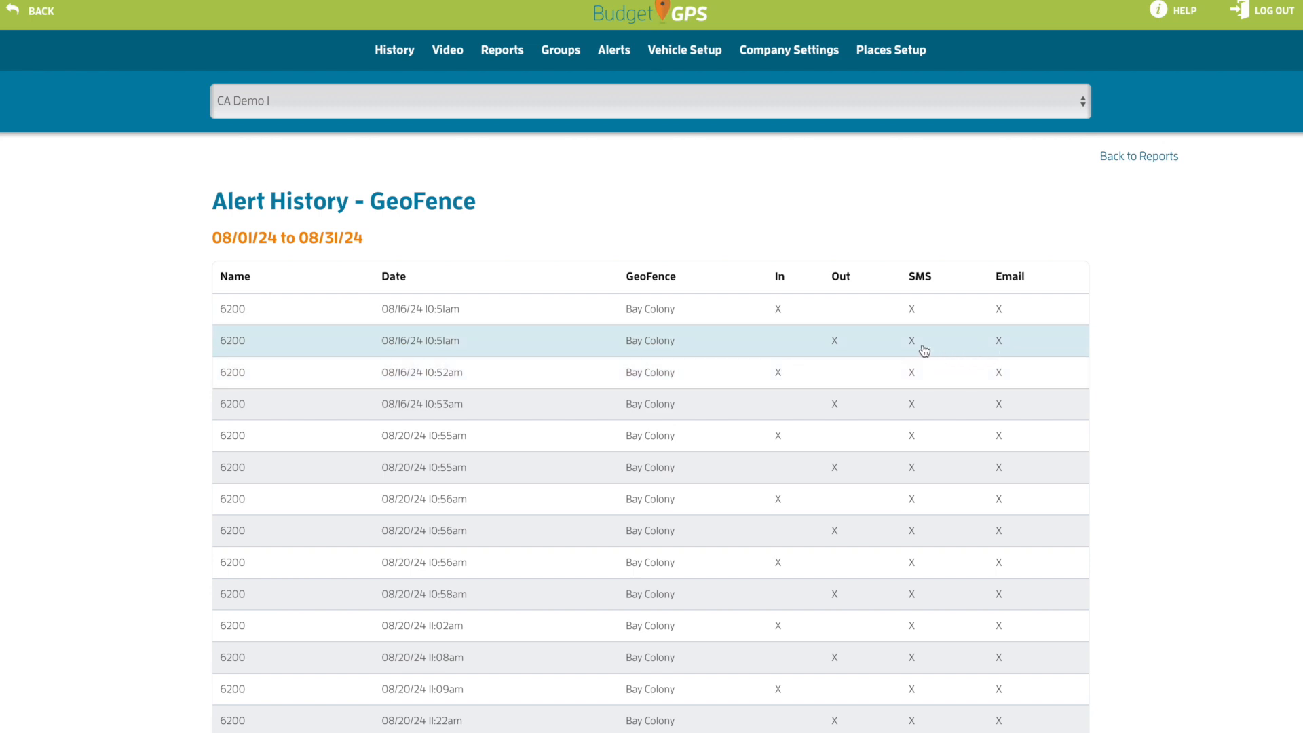
scroll(606, 522, "down", 4)
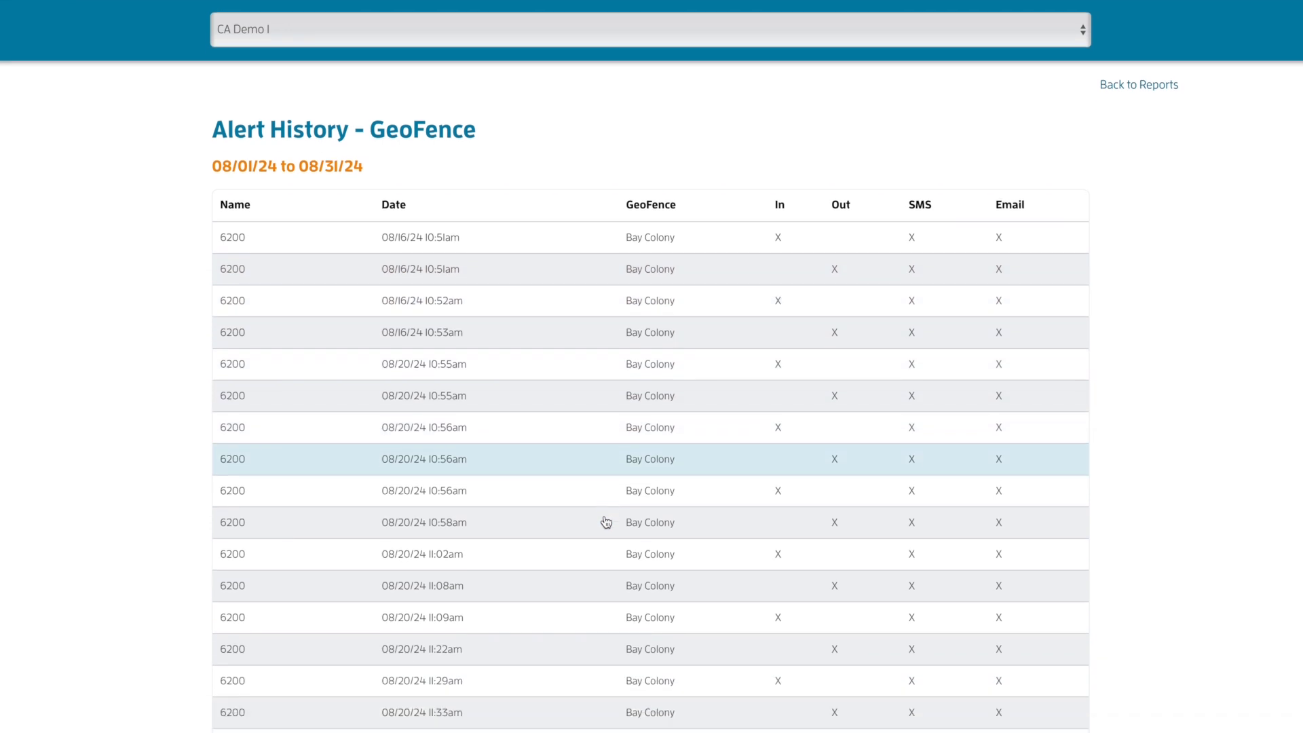
scroll(606, 522, "up", 3)
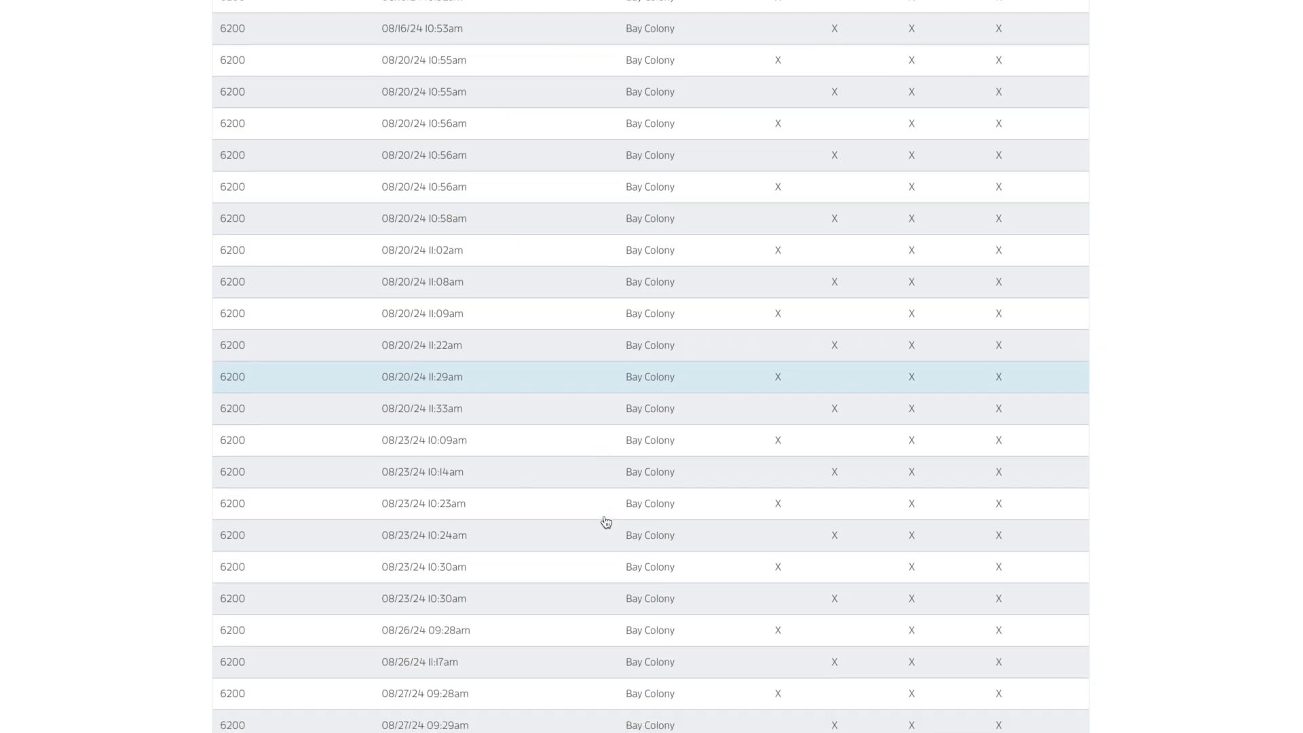
scroll(606, 522, "up", 1)
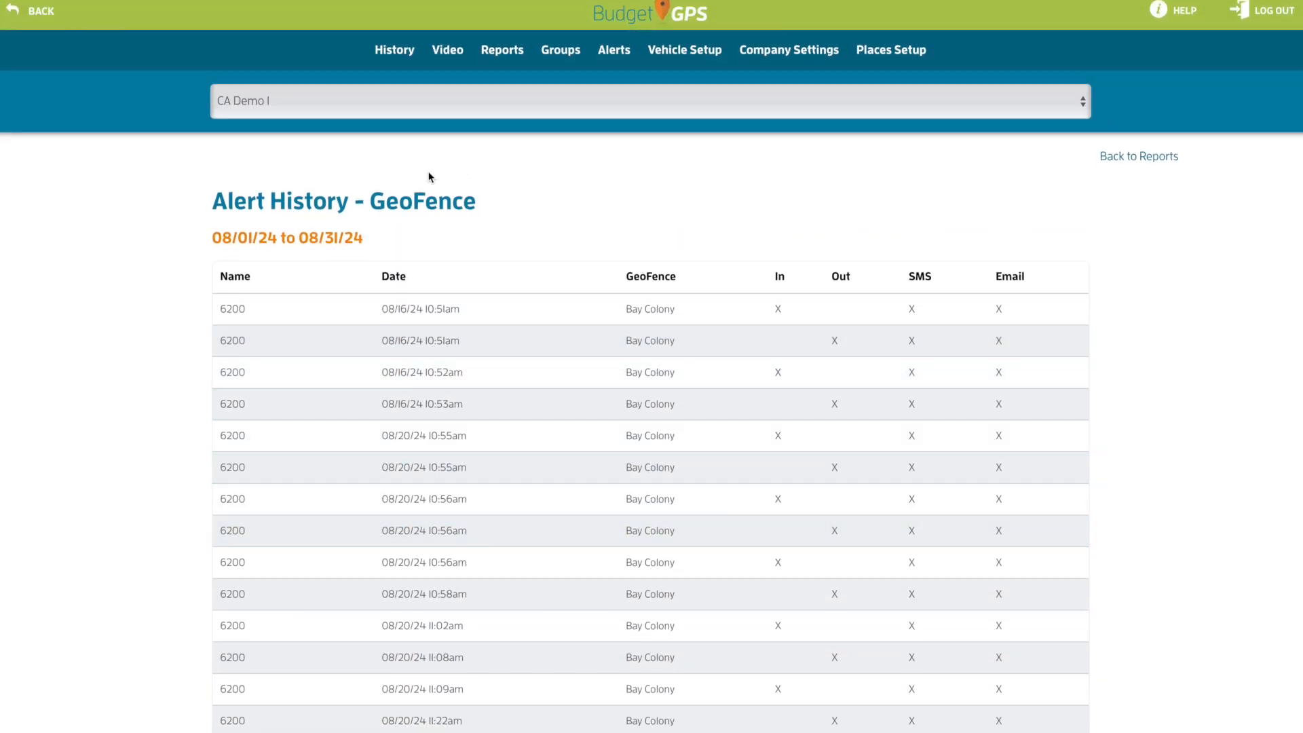
Back on the report form, select the Alert History – Stops report for All Vehicles
left_click(510, 58)
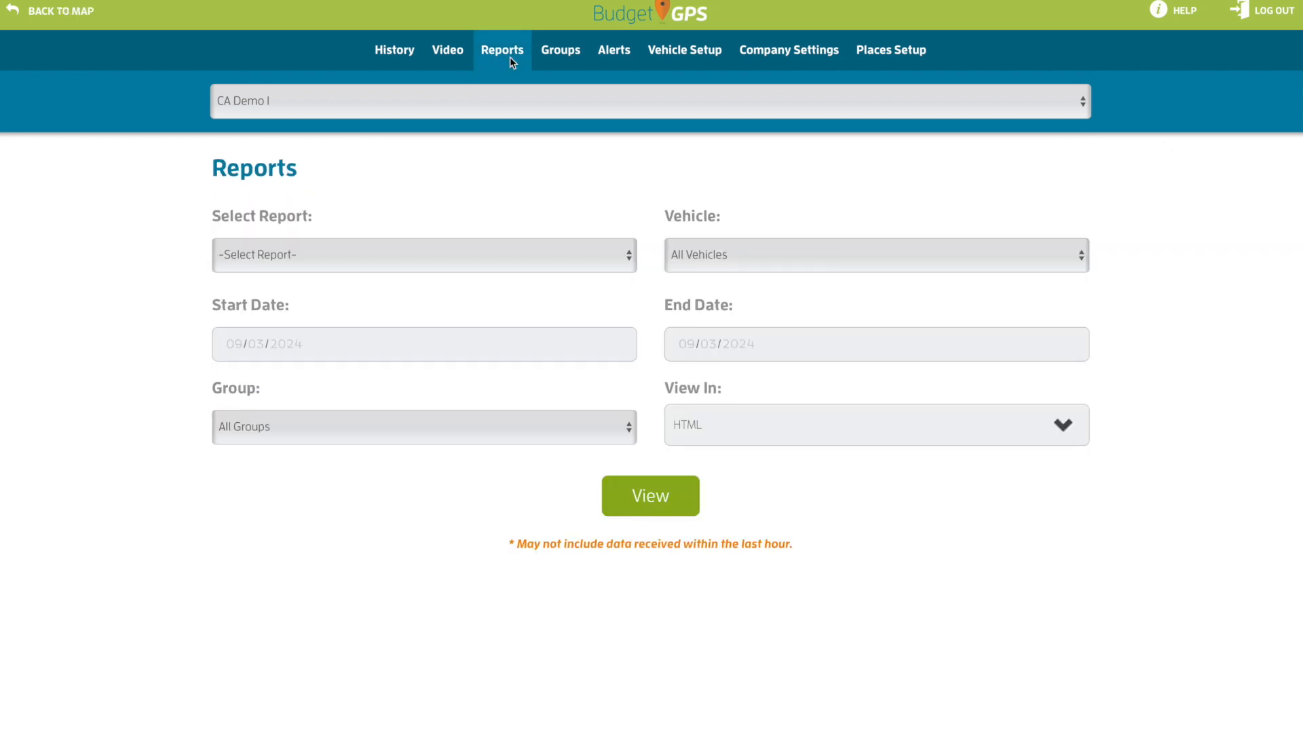
left_click(556, 254)
left_click(457, 307)
left_click(700, 262)
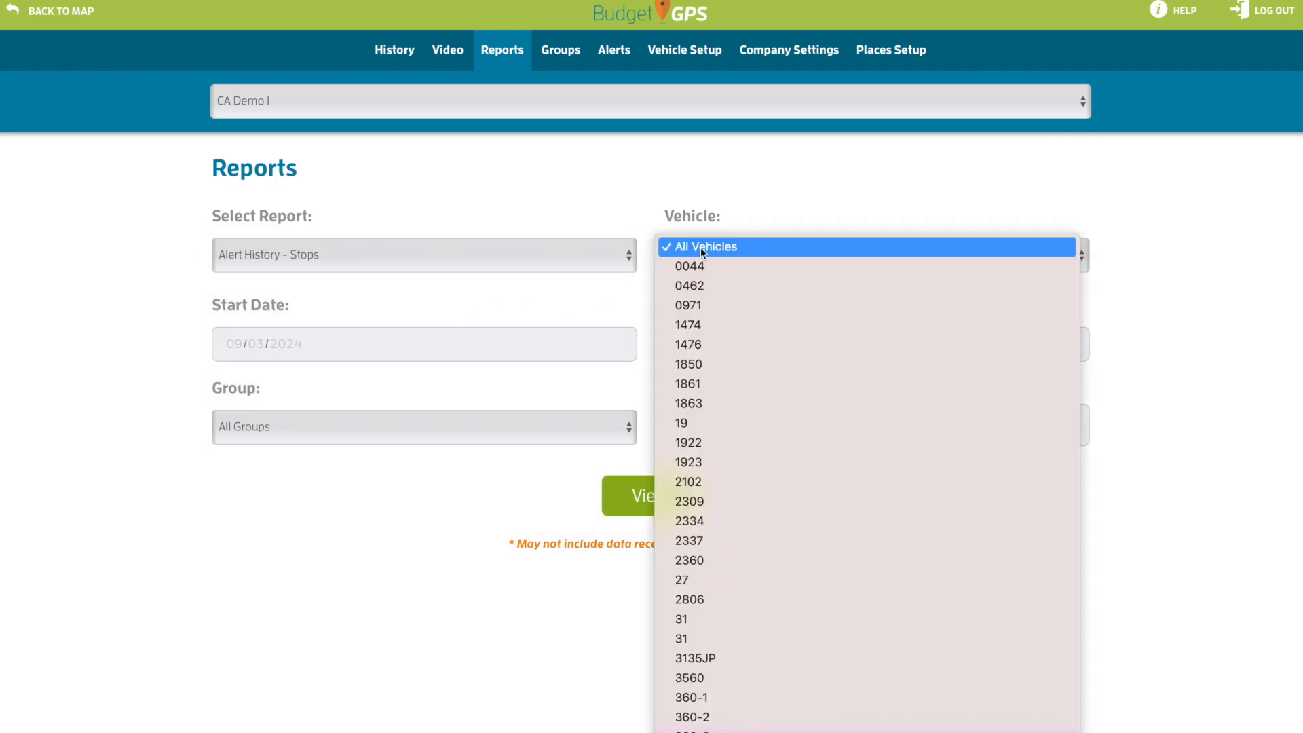
left_click(700, 246)
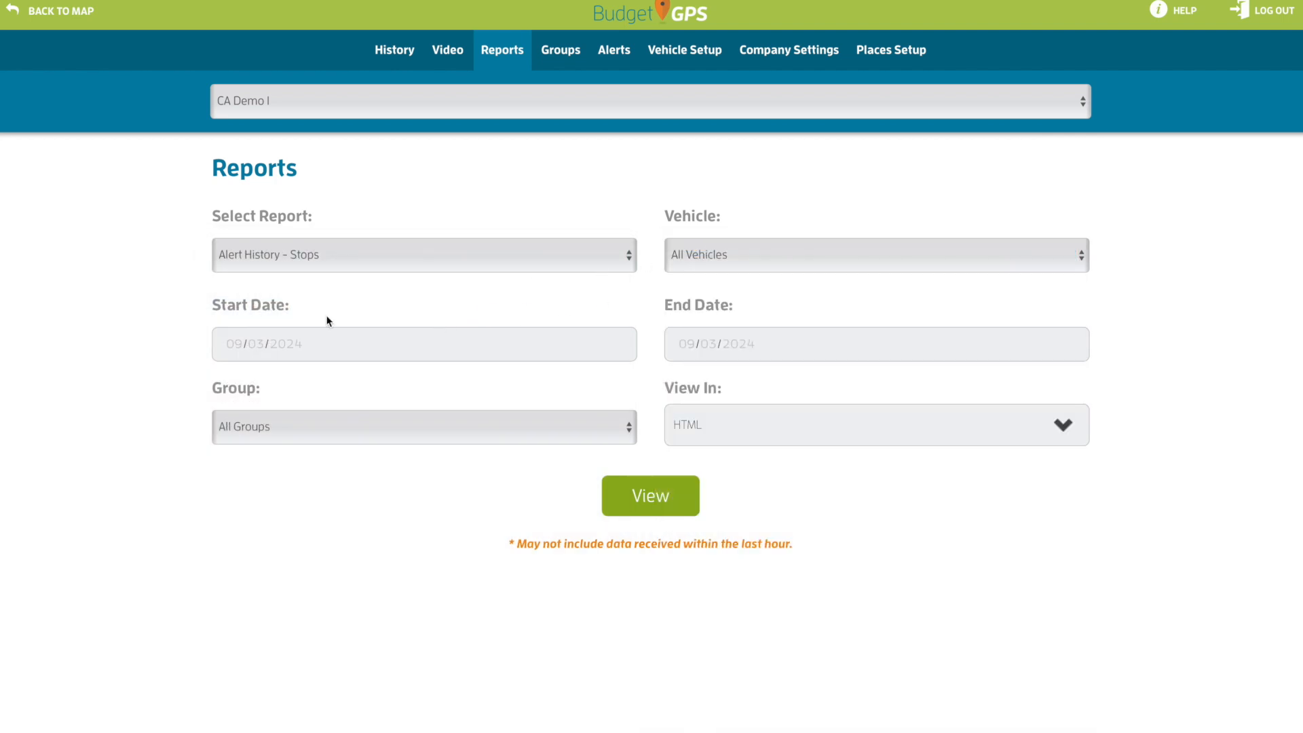
Set the report date range from 08/01/2024 to 08/31/2024
left_click(232, 347)
left_click(288, 369)
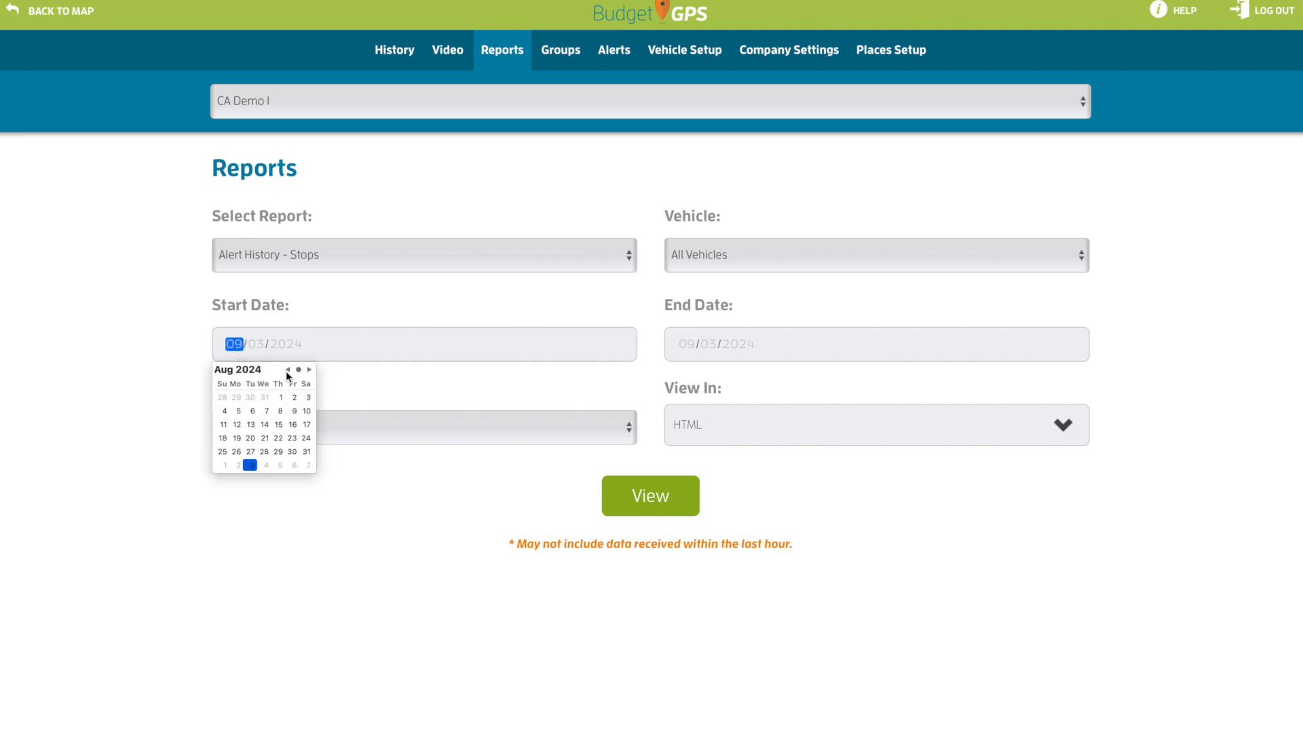
left_click(279, 398)
left_click(681, 348)
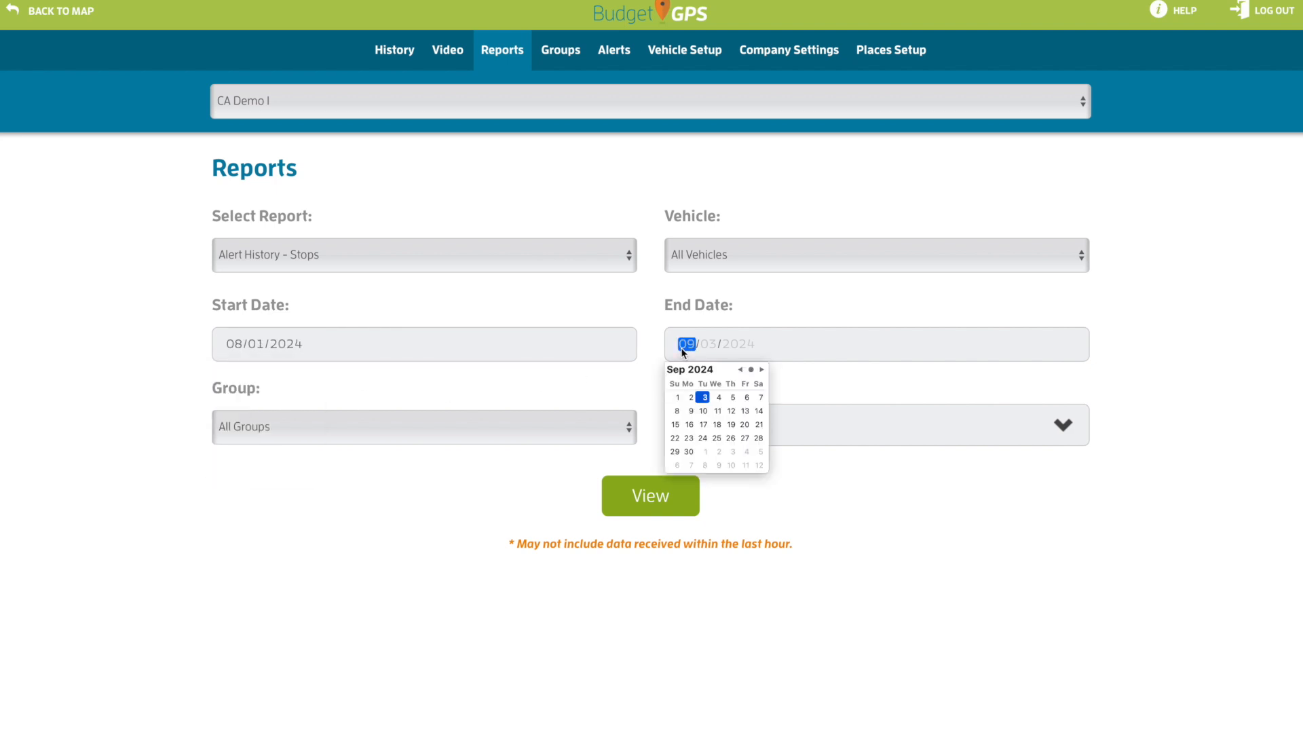
left_click(740, 370)
left_click(758, 451)
left_click(513, 469)
Keep All Groups and HTML output, then view the Stops report of SMS stop alerts
left_click(464, 435)
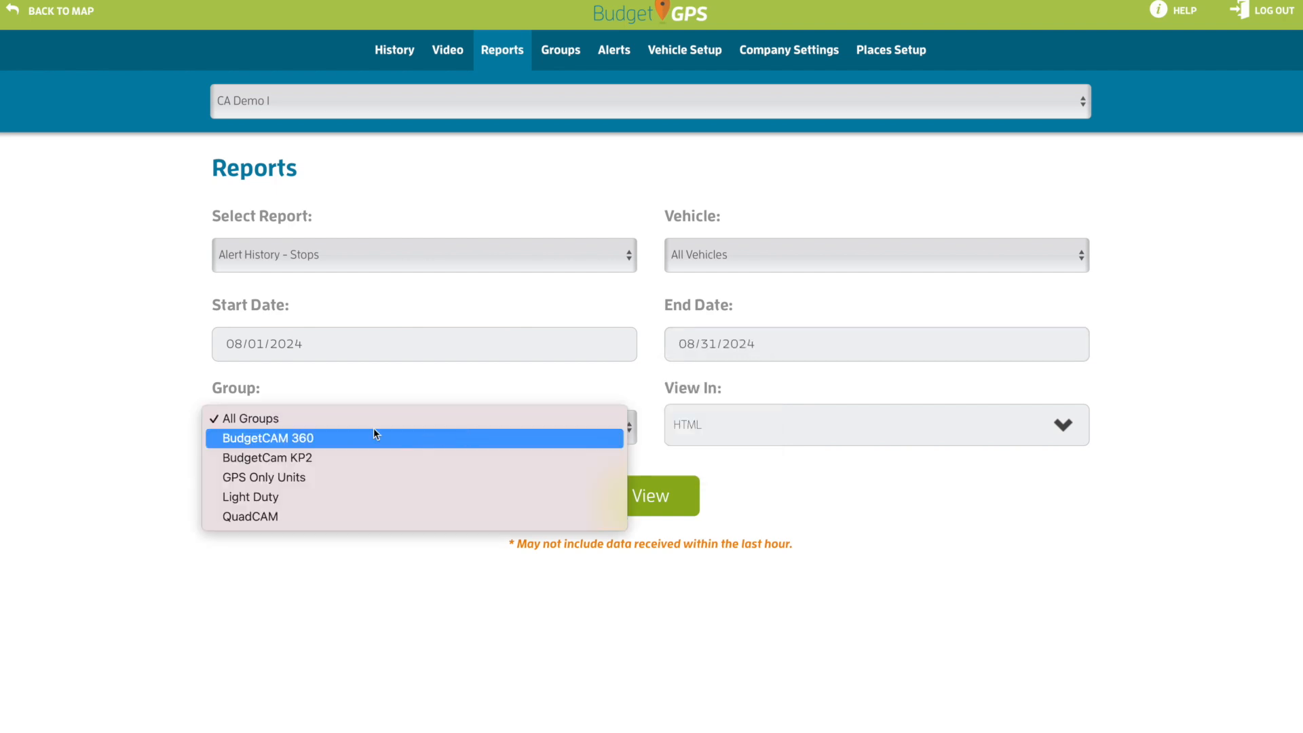
left_click(415, 429)
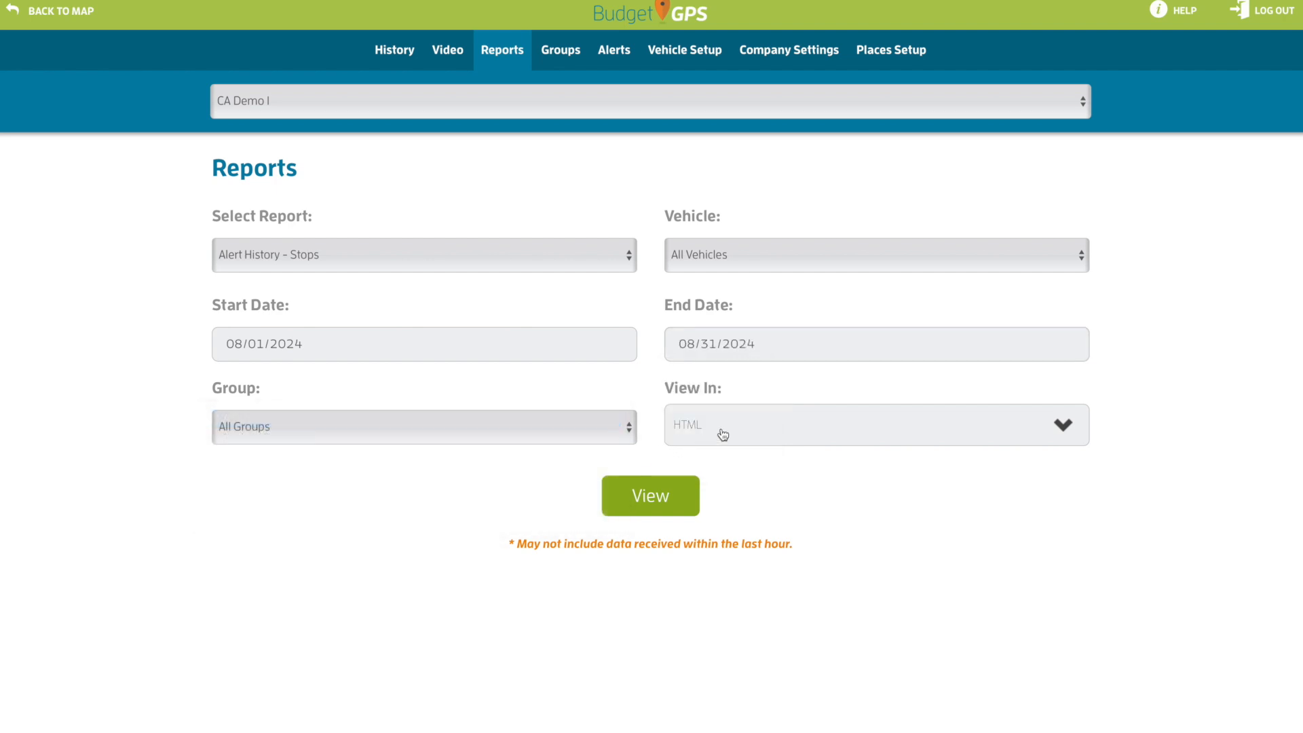
left_click(722, 433)
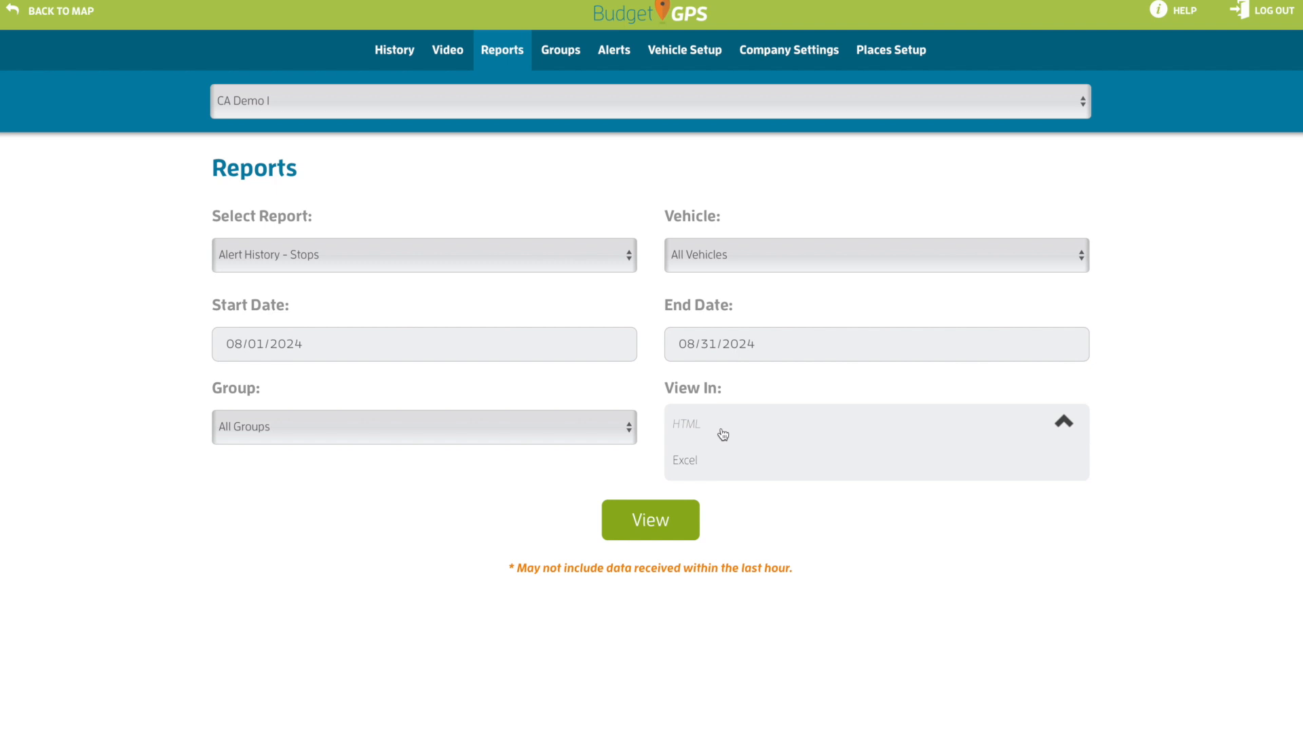
left_click(696, 429)
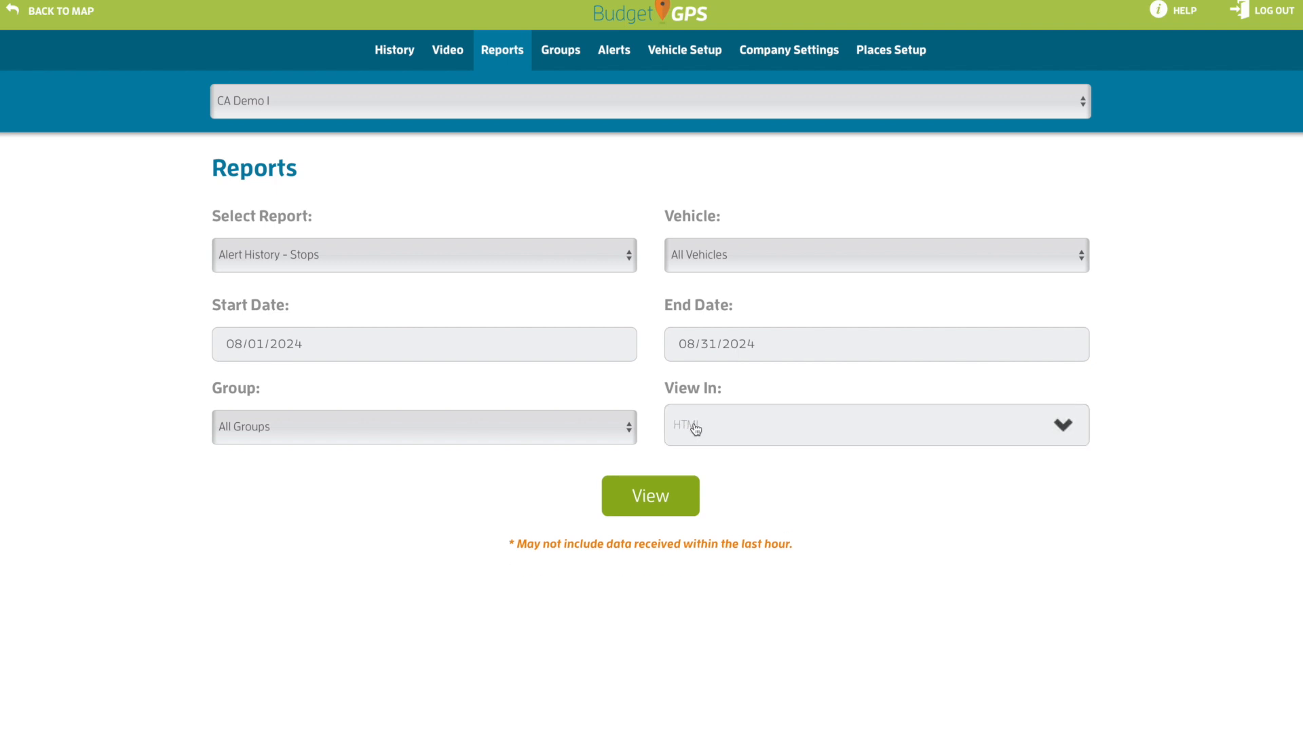
left_click(696, 429)
left_click(691, 428)
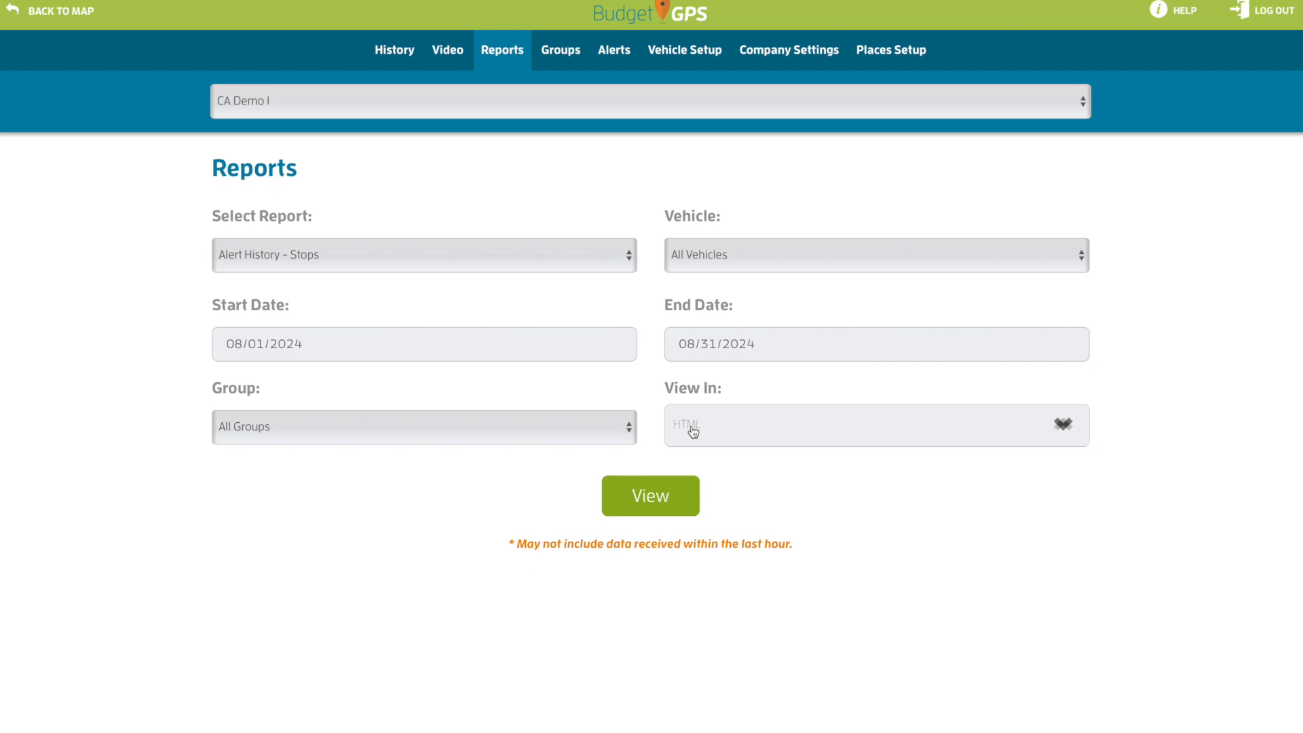
left_click(648, 497)
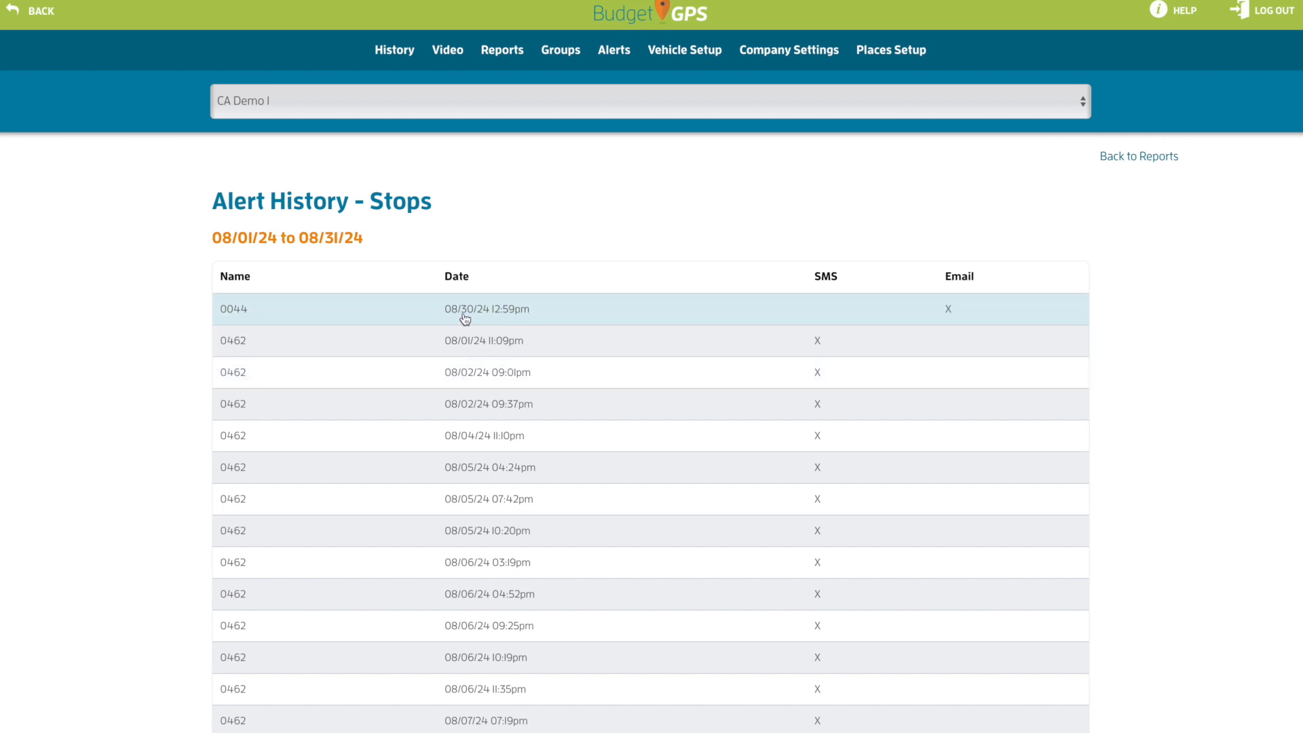
scroll(444, 393, "down", 1)
scroll(446, 394, "down", 2)
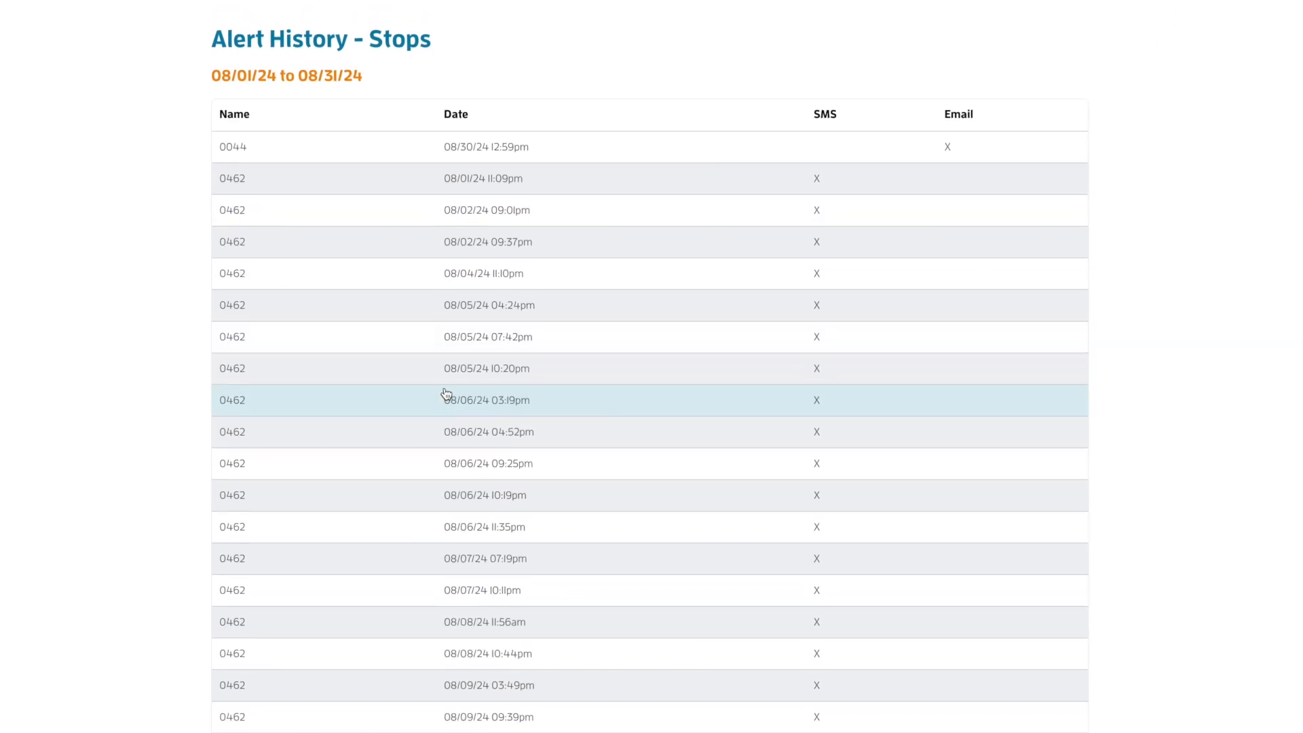
scroll(446, 393, "up", 3)
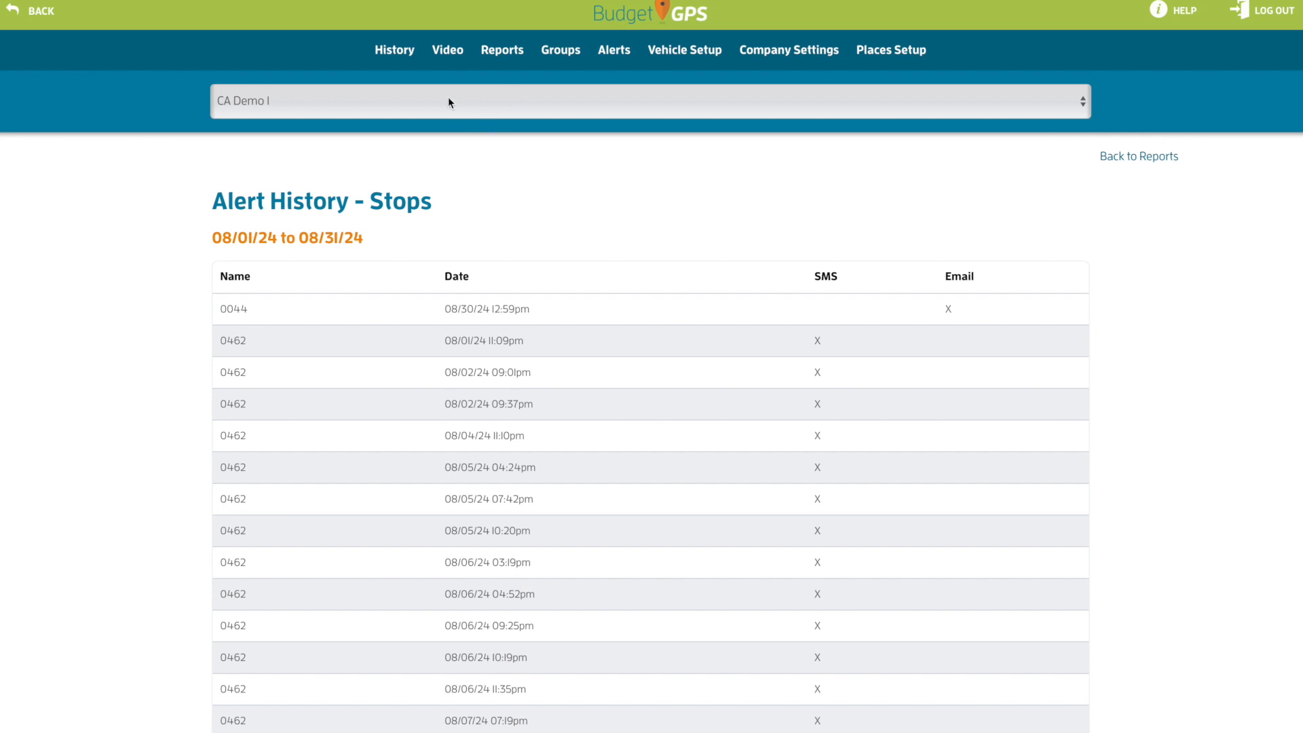
Switch the report type to Ignition Report and view vehicle 360-1's ignition ON/OFF events for August
left_click(1162, 156)
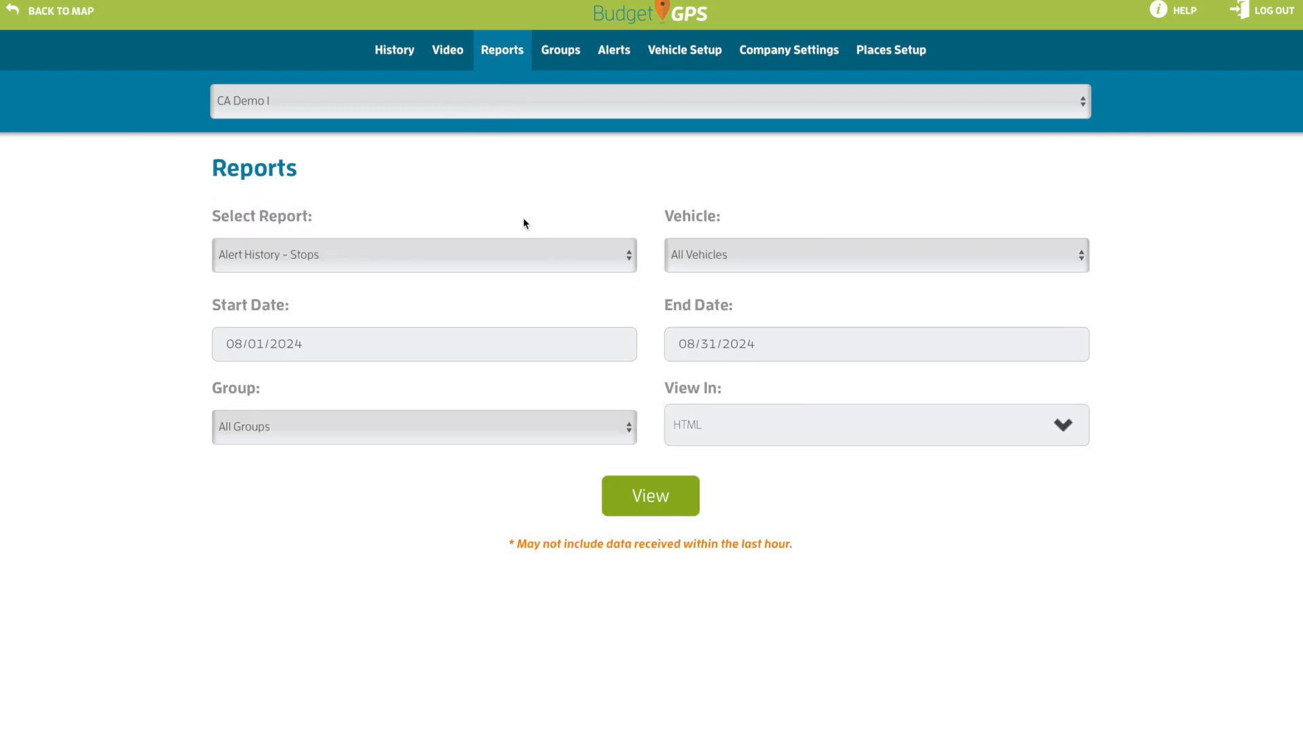
left_click(436, 256)
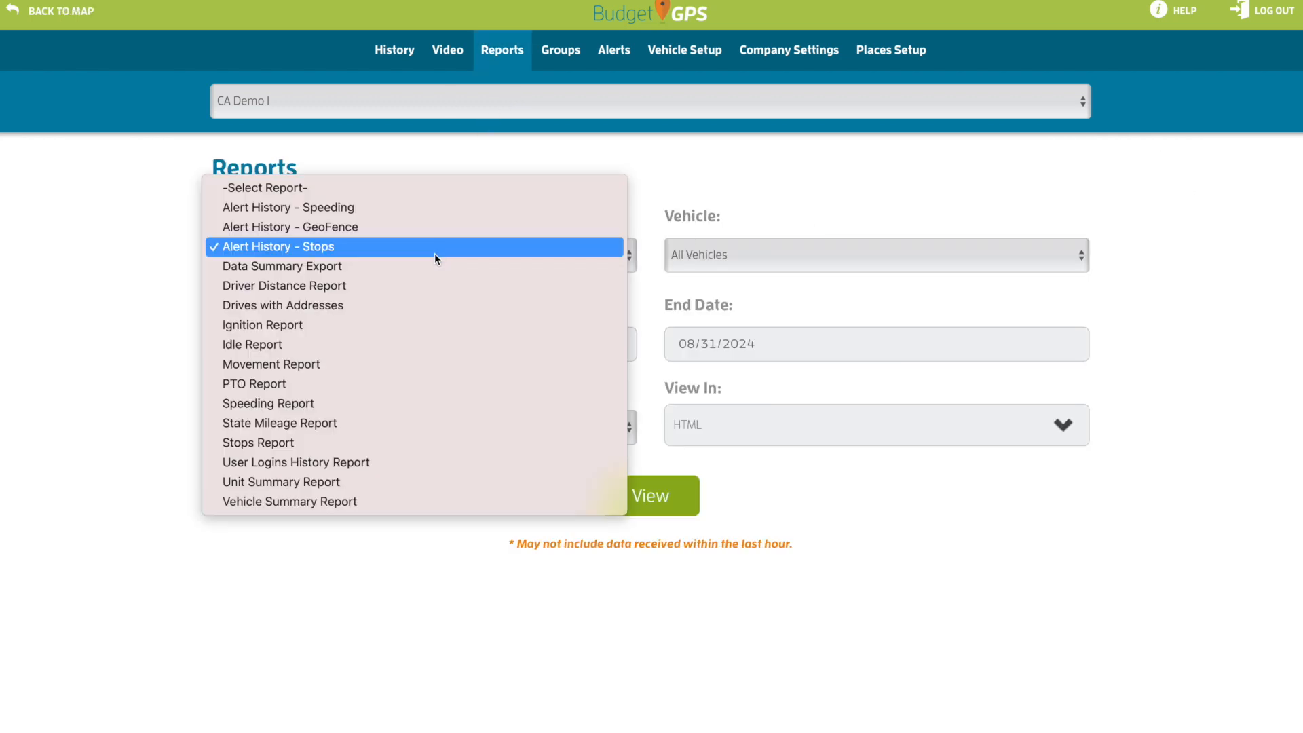
left_click(401, 325)
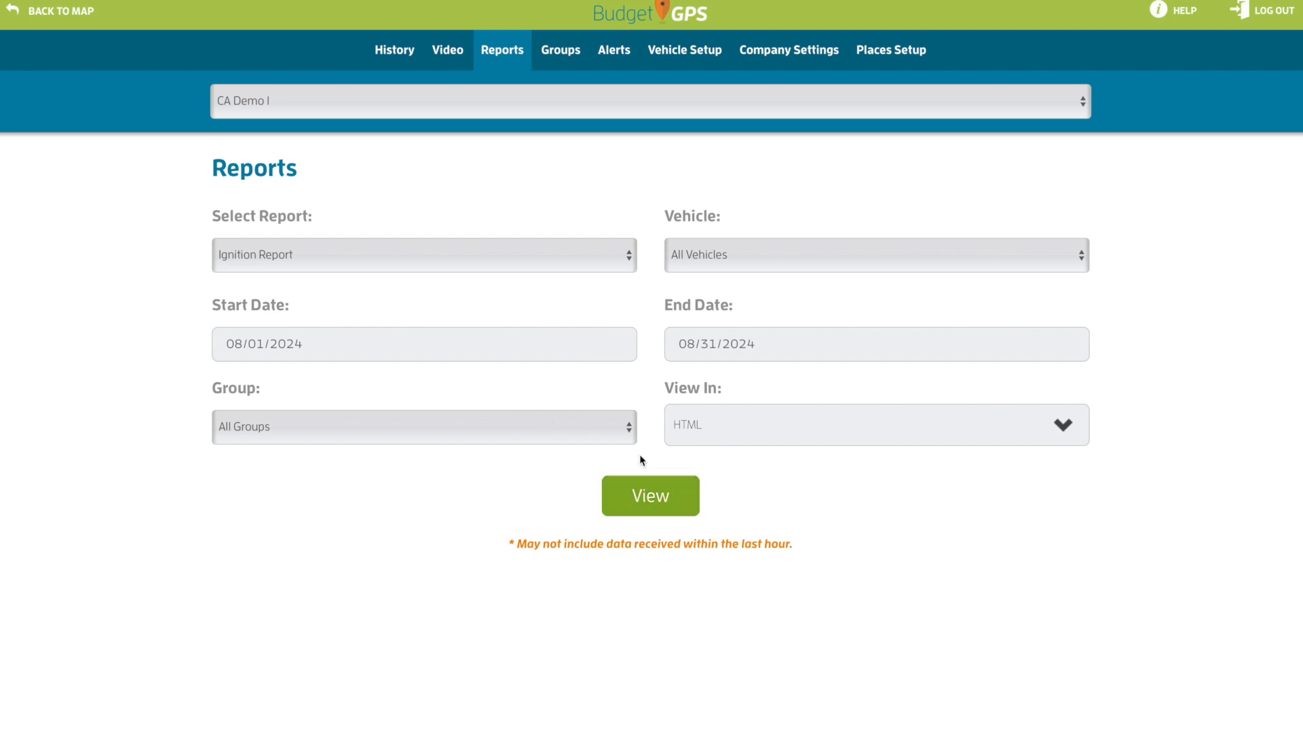
left_click(647, 509)
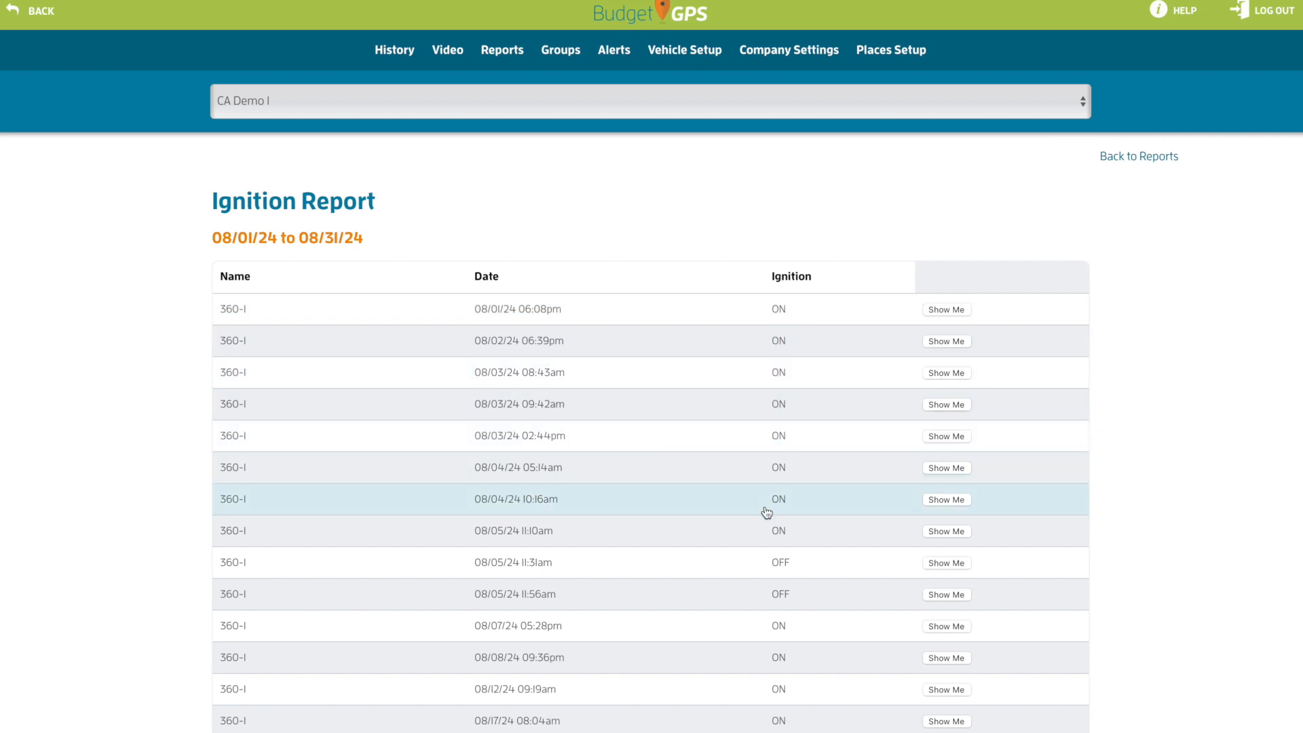
left_click(963, 311)
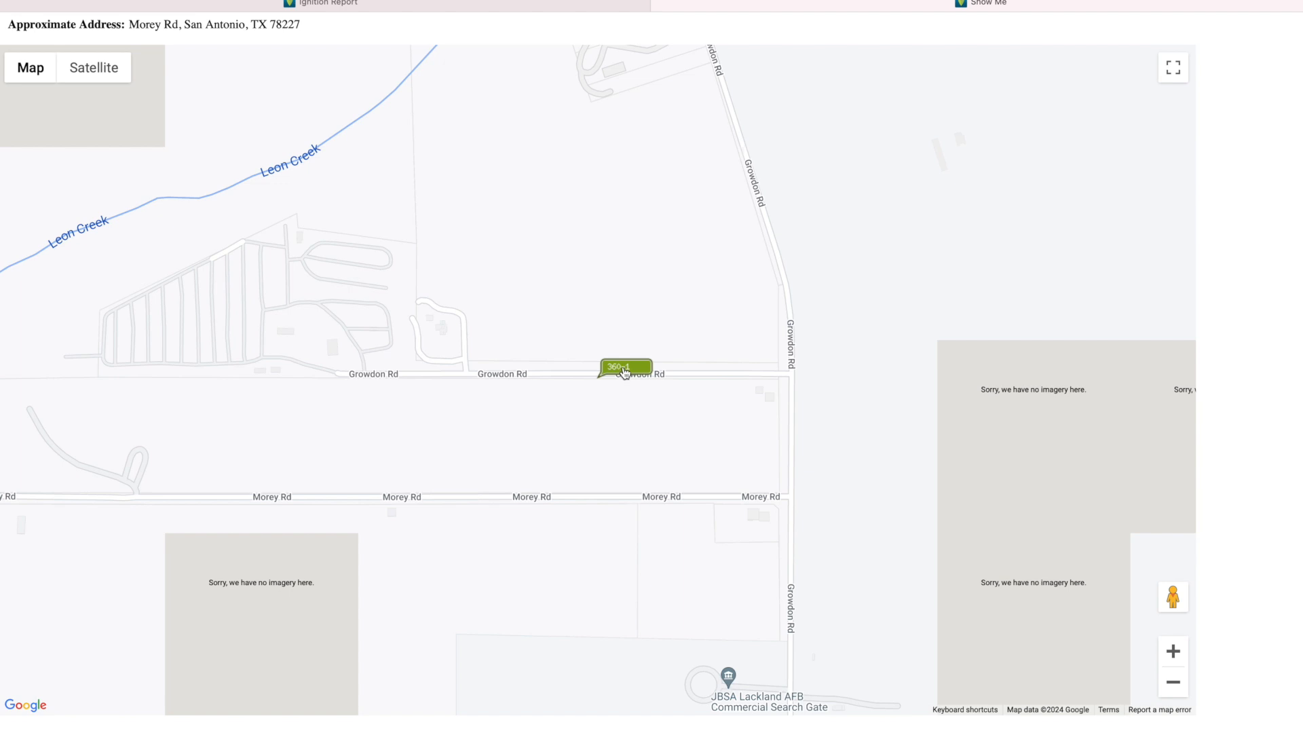
left_click(659, 4)
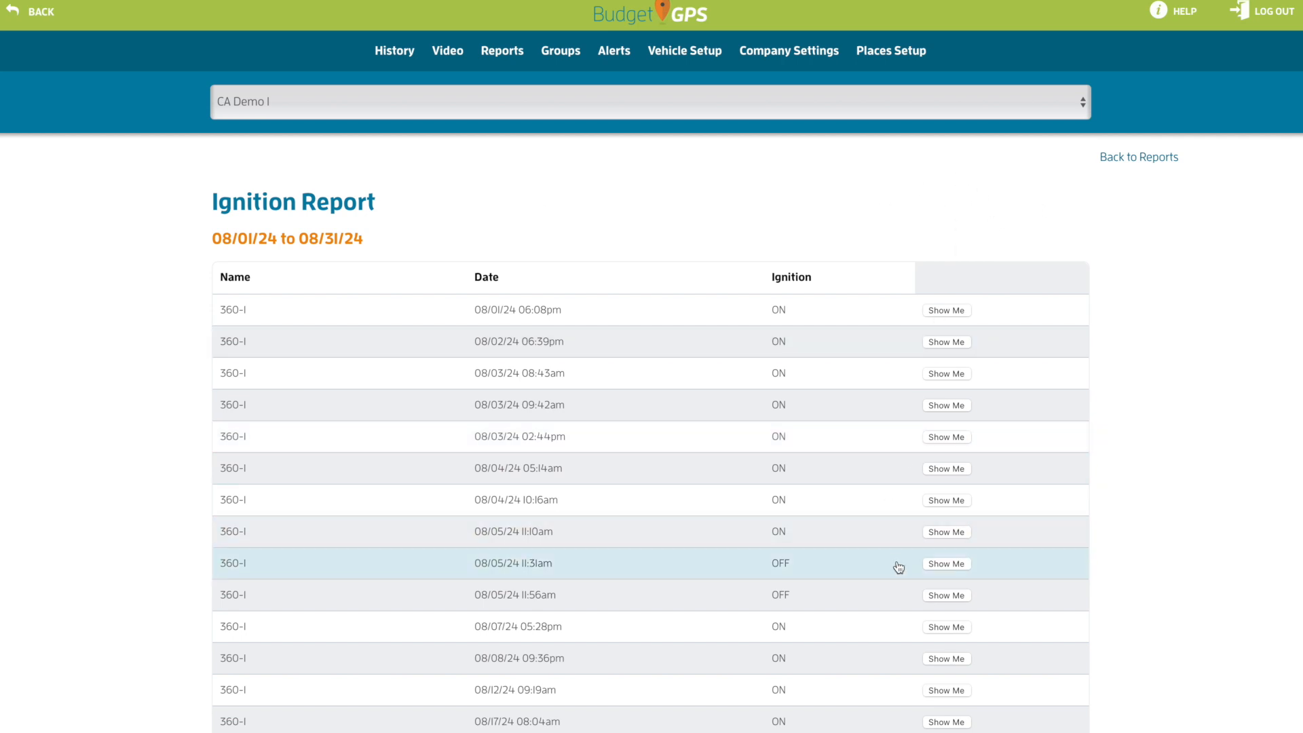
left_click(937, 564)
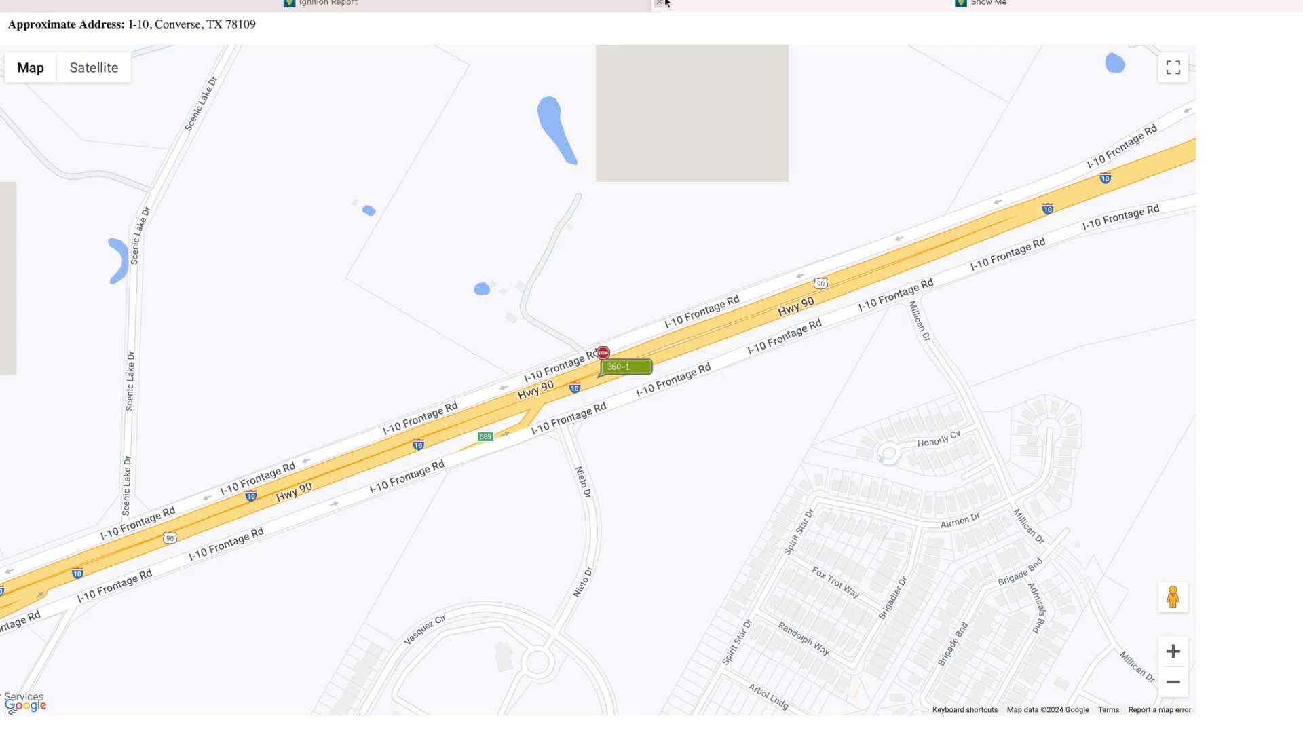
left_click(660, 3)
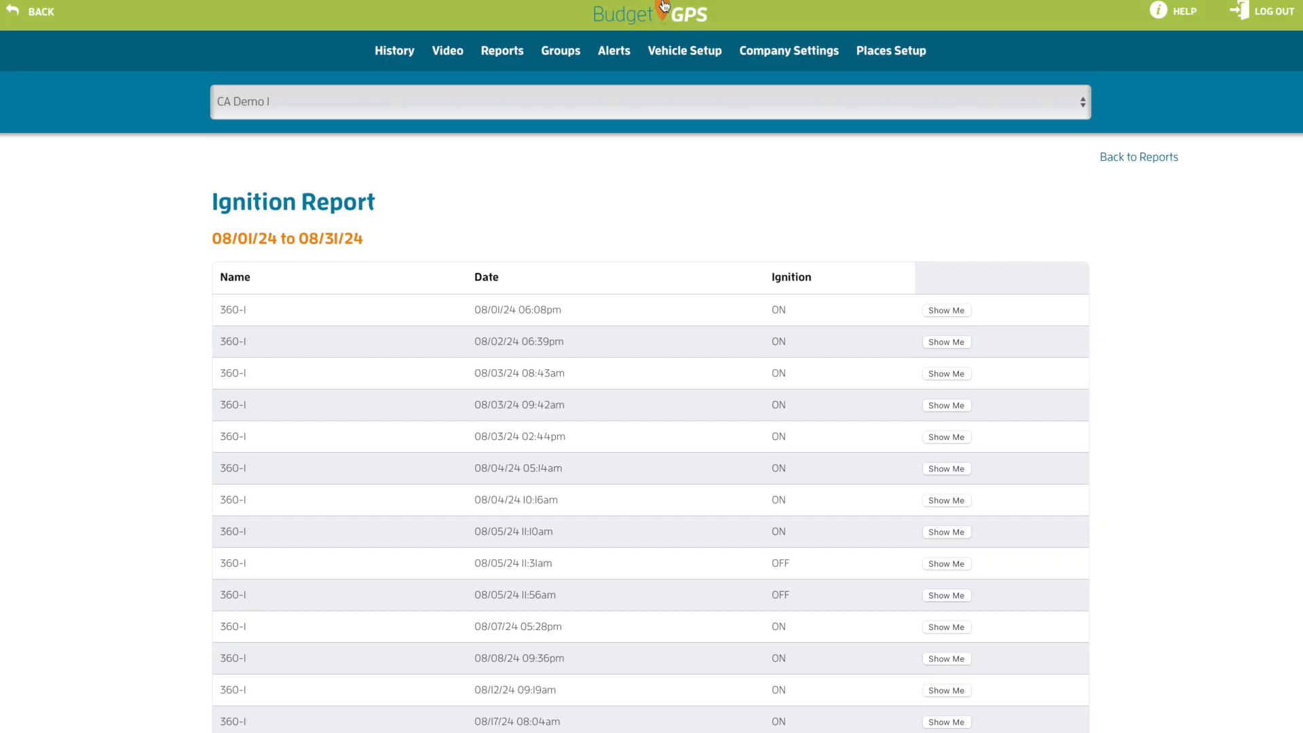
Run the PTO Report with All Vehicles, All Groups and HTML output for 08/01–08/31/24
left_click(1141, 162)
left_click(360, 255)
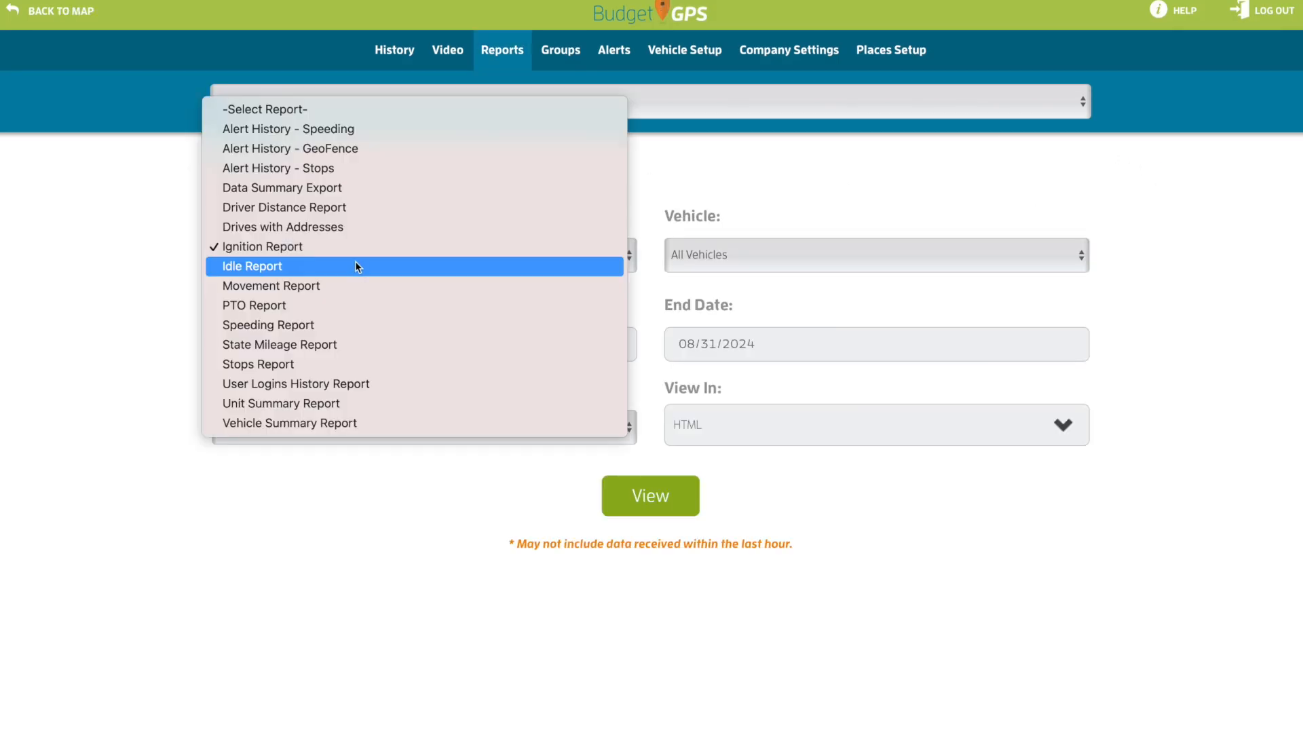
left_click(340, 307)
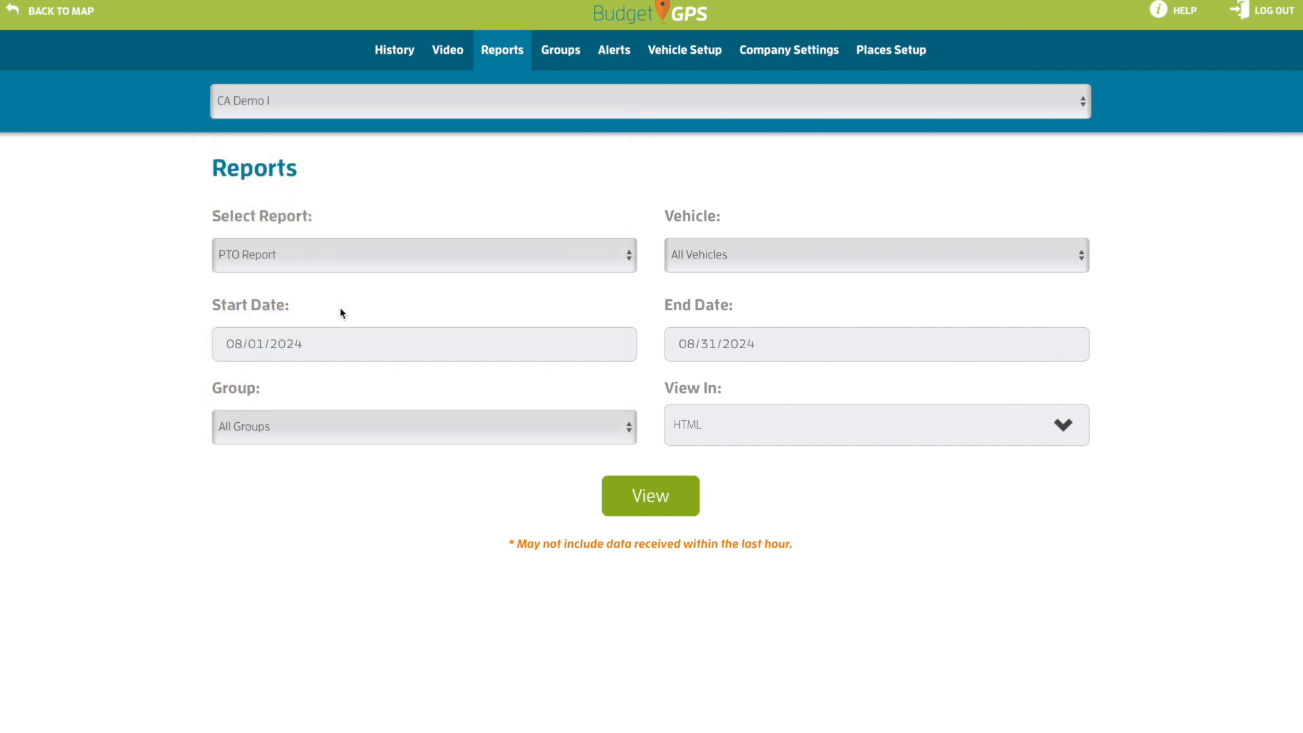
left_click(698, 259)
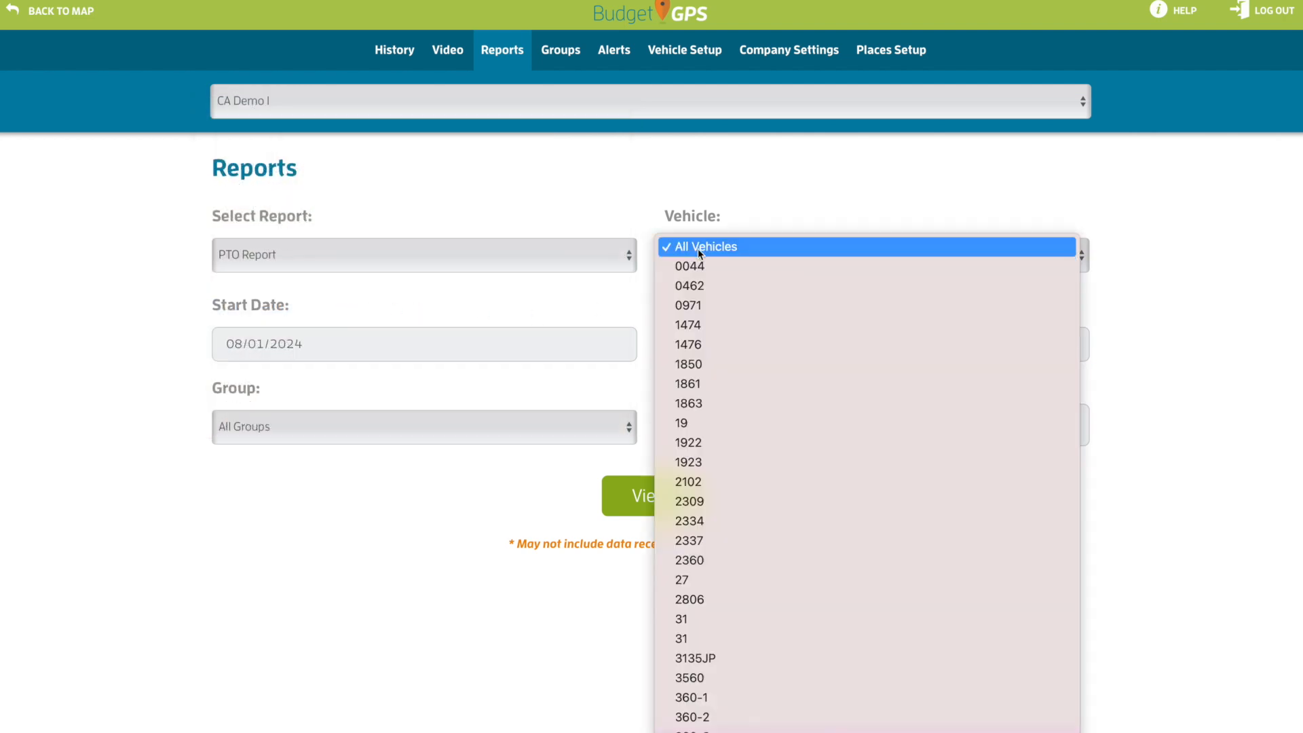
left_click(697, 247)
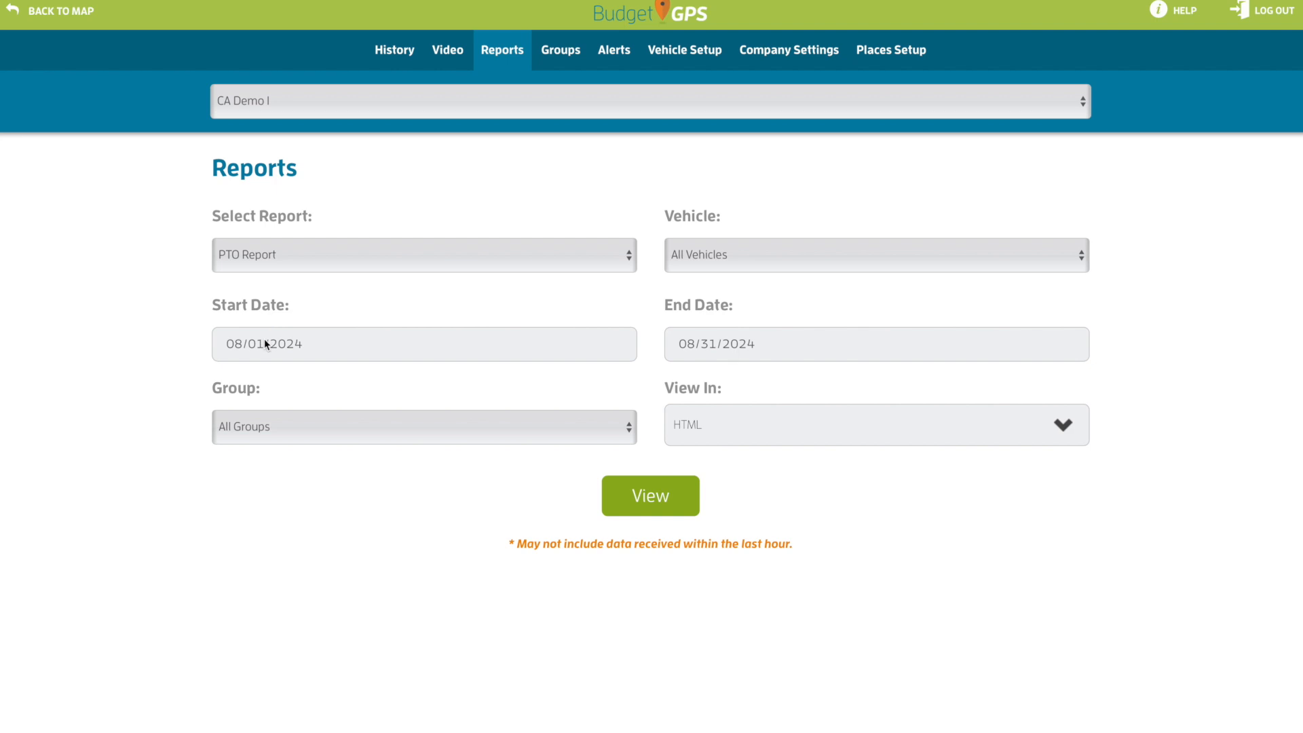
left_click(400, 425)
left_click(389, 421)
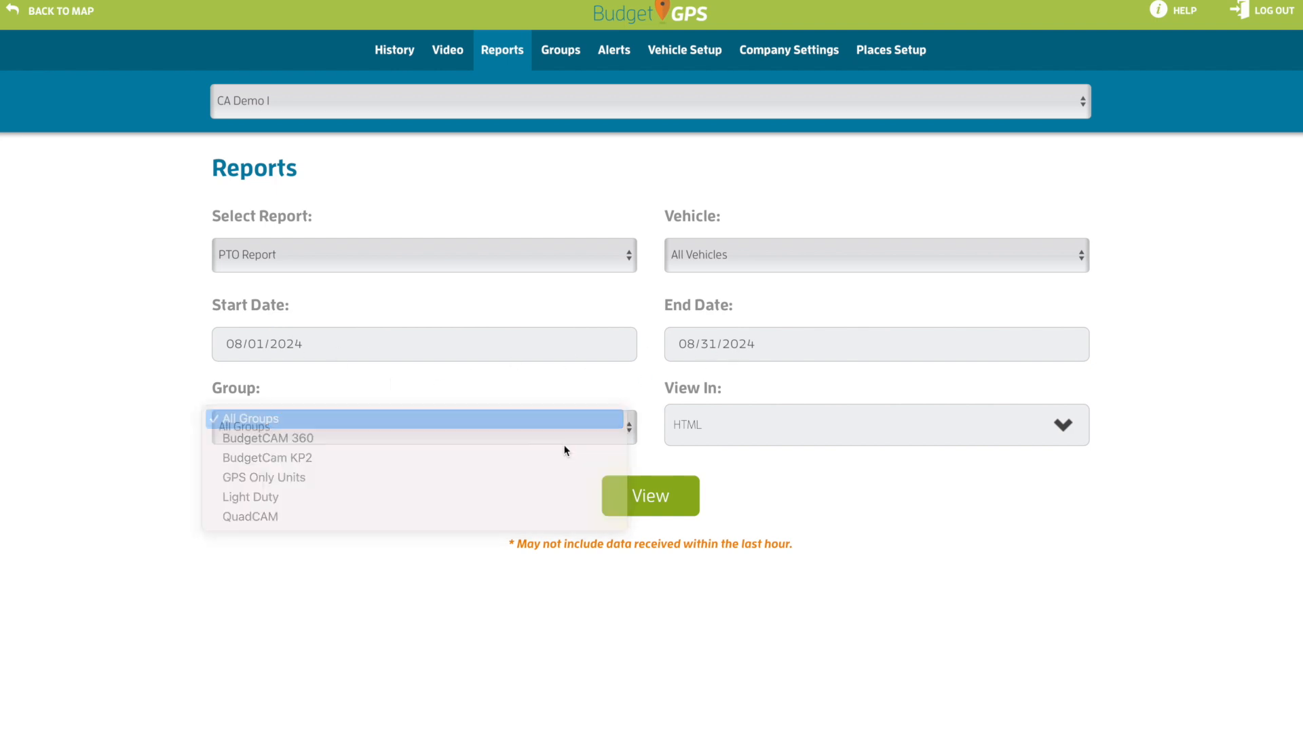
left_click(743, 442)
left_click(690, 425)
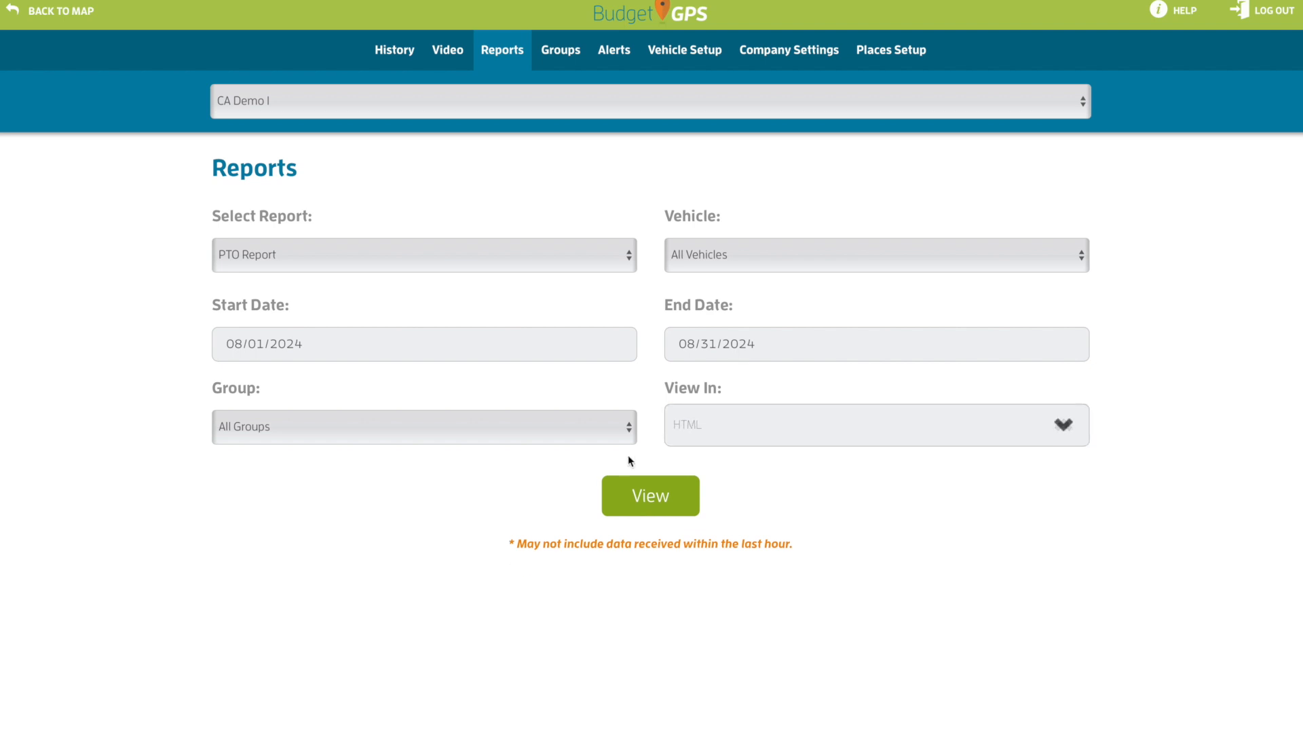
left_click(649, 498)
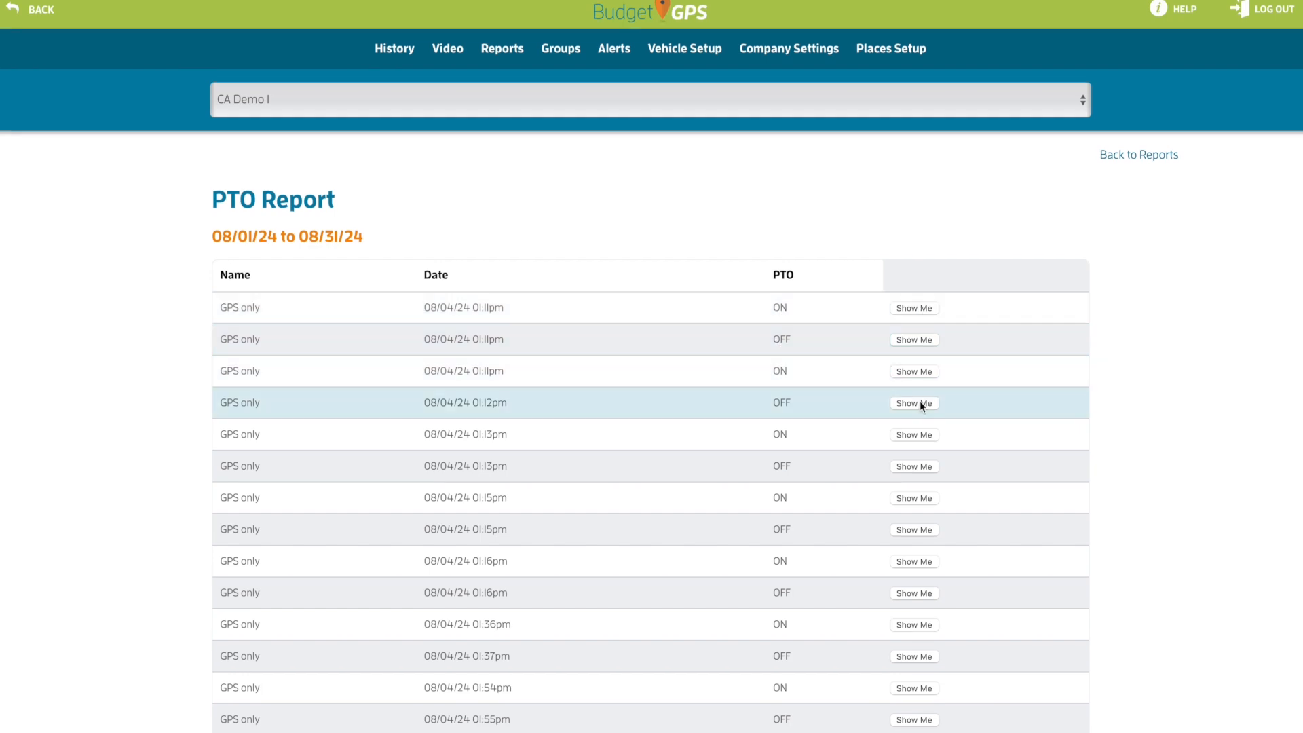
left_click(910, 435)
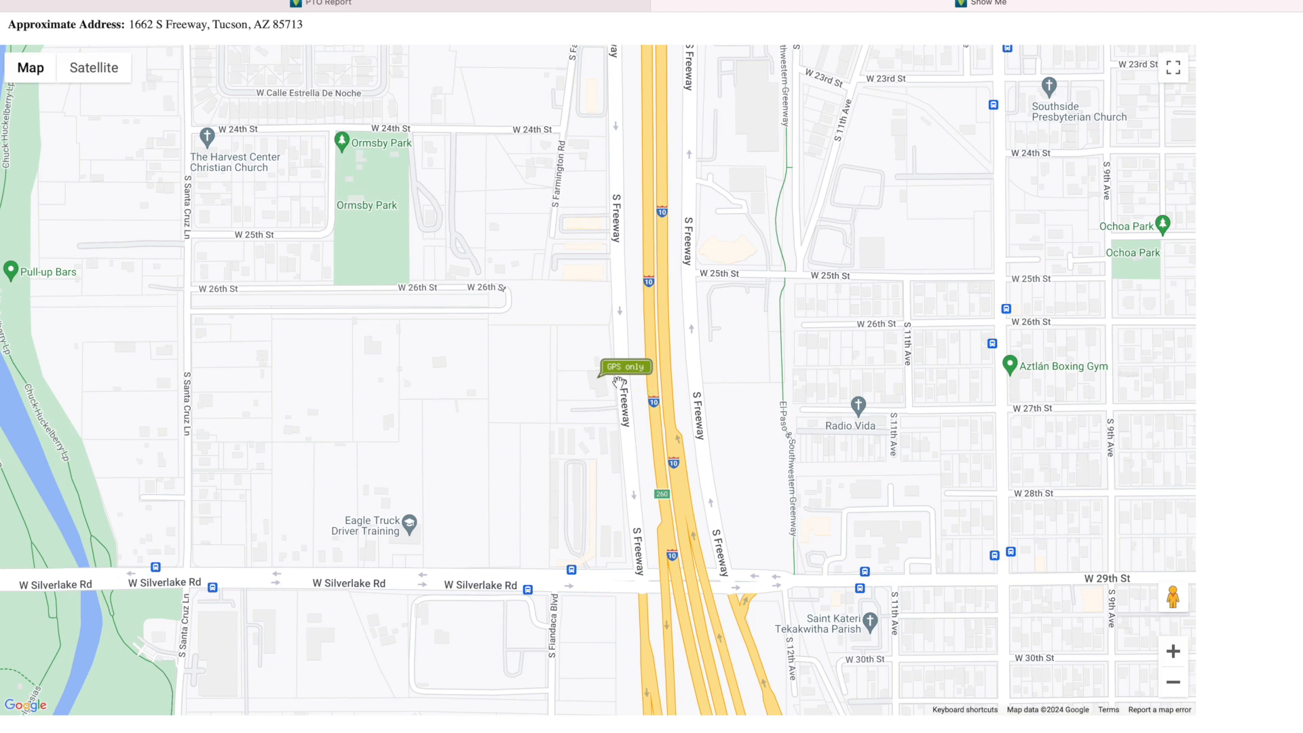
left_click(660, 7)
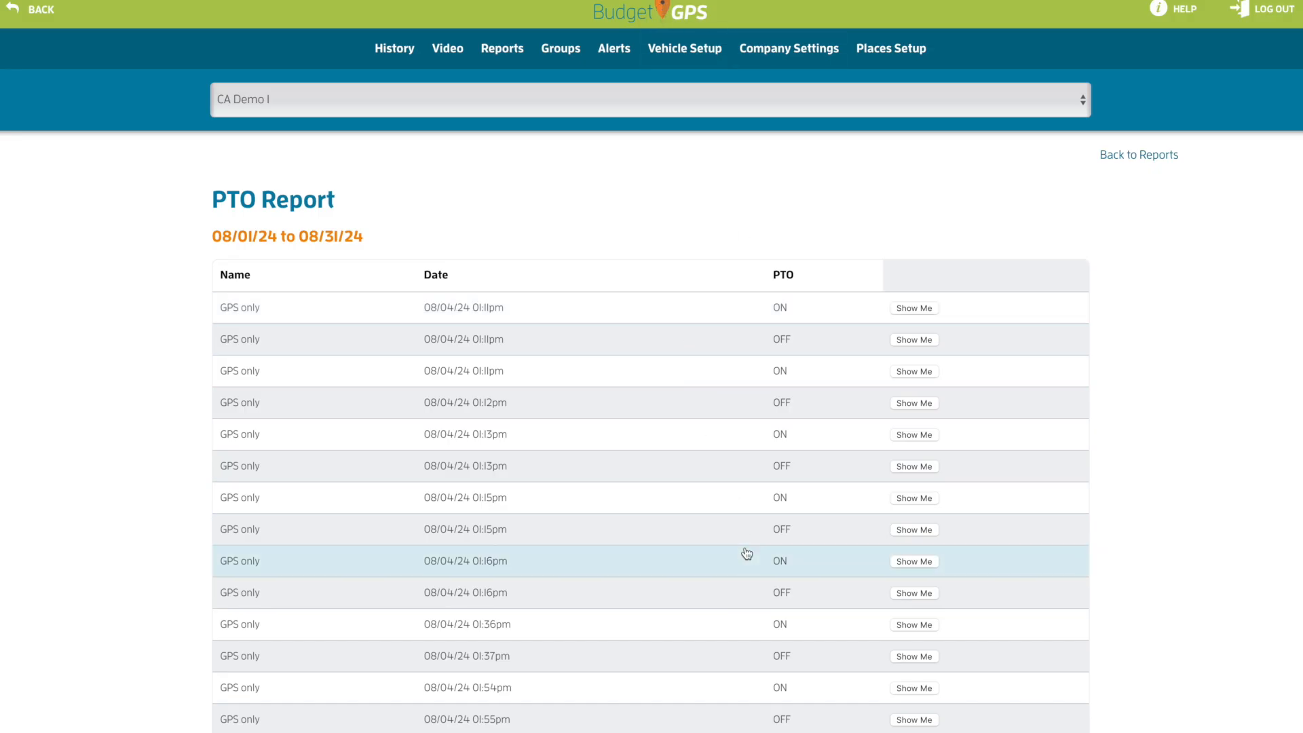
scroll(746, 553, "down", 3)
scroll(746, 553, "up", 2)
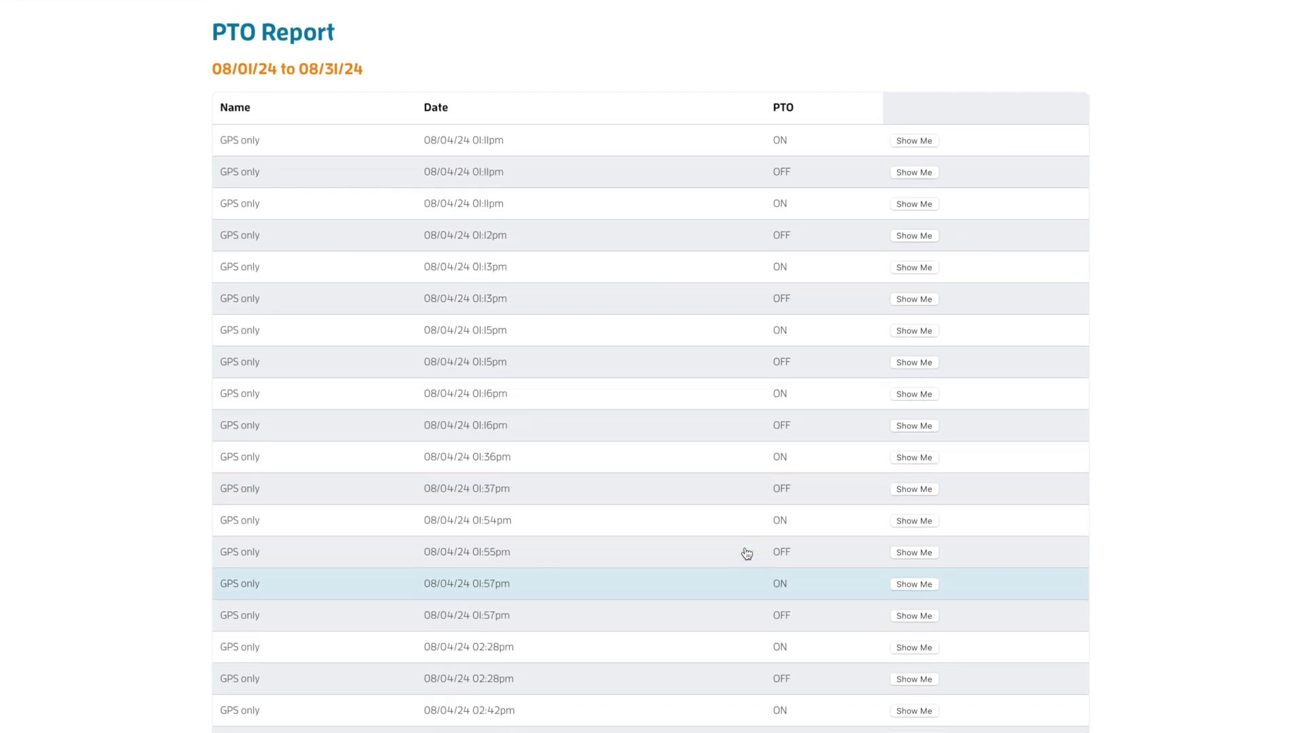
scroll(747, 553, "up", 1)
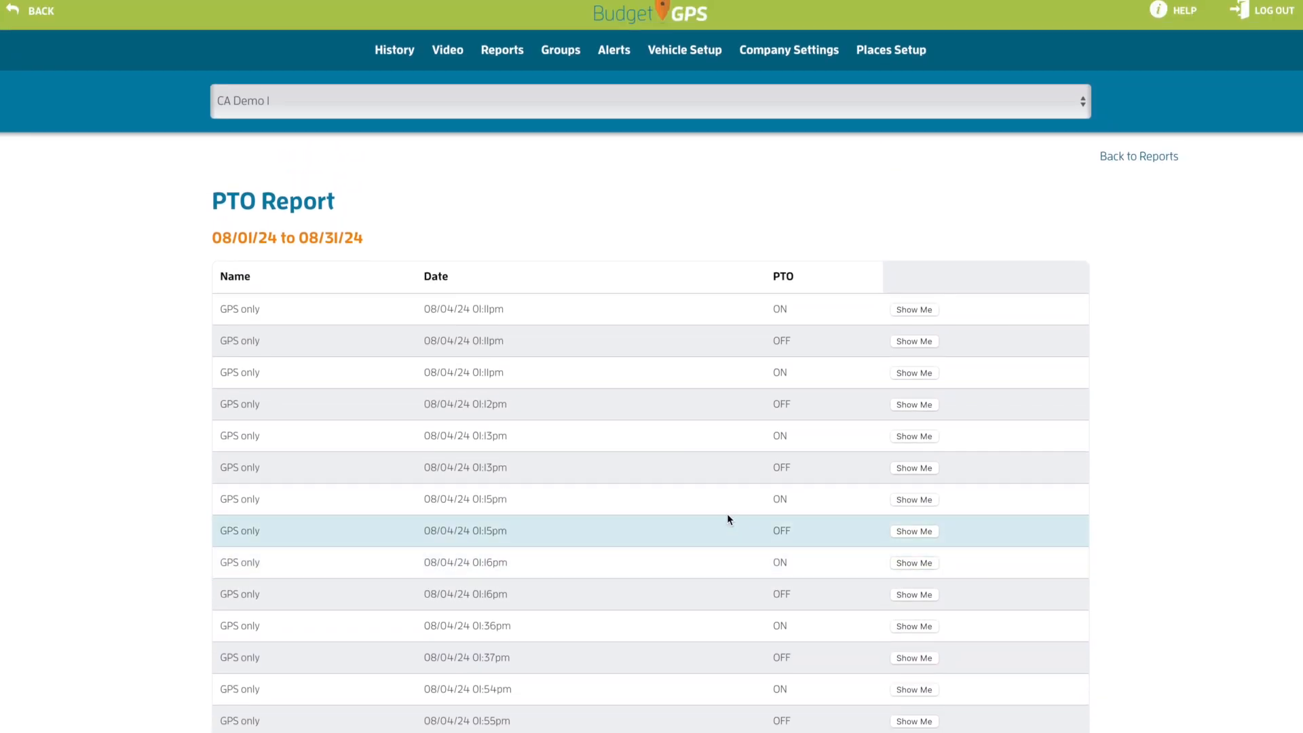